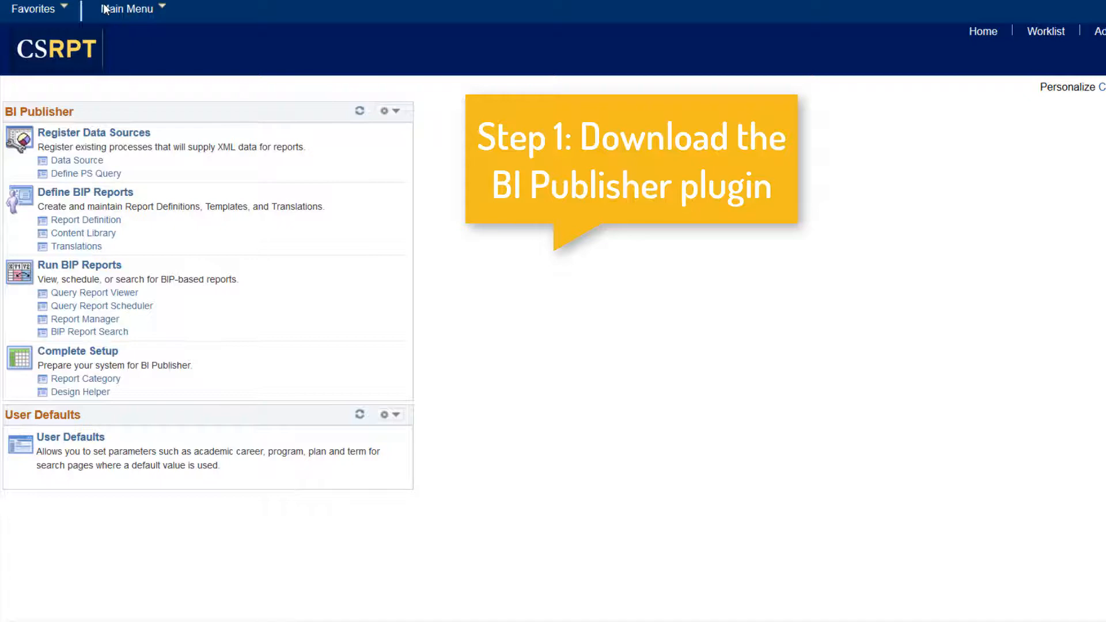
Navigate to Reporting Tools > BI Publisher > Setup > Design Helper.
left_click(127, 9)
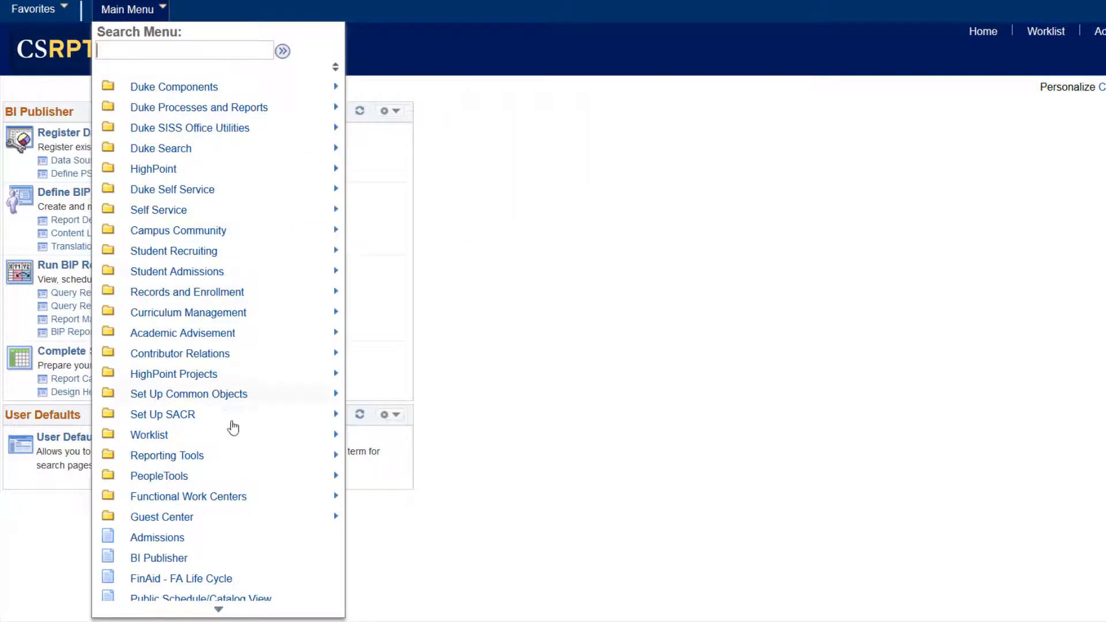
left_click(167, 455)
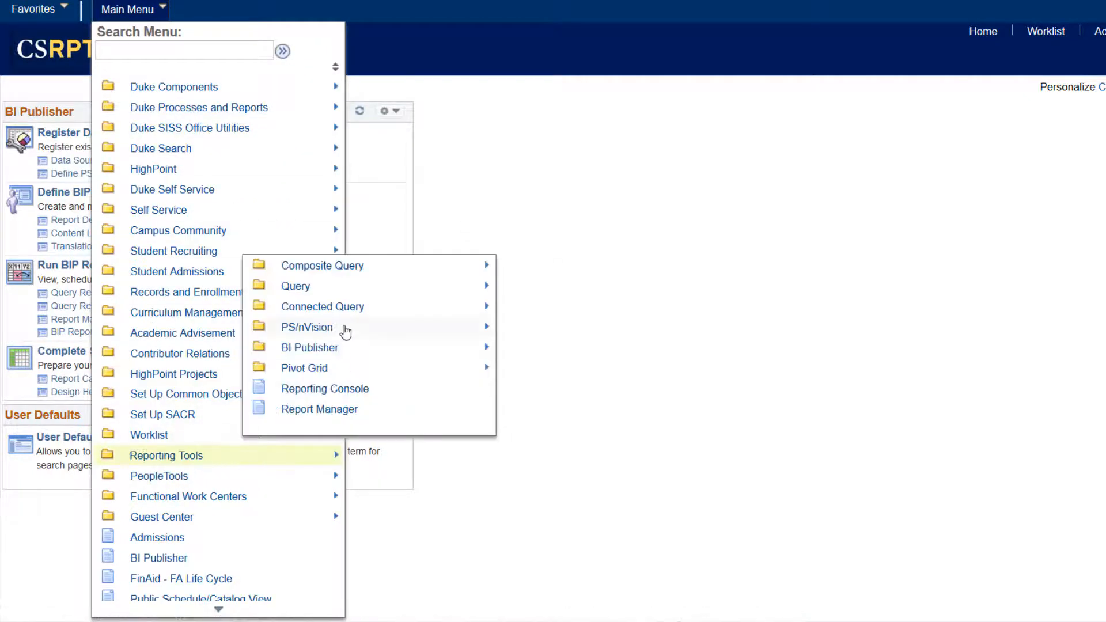
left_click(309, 348)
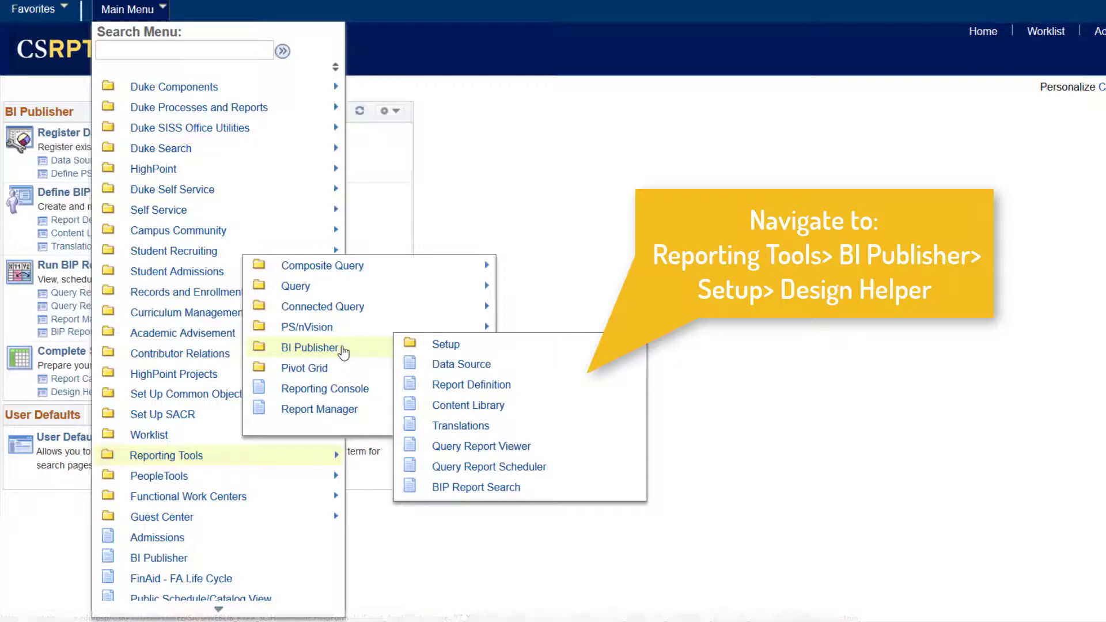
left_click(446, 345)
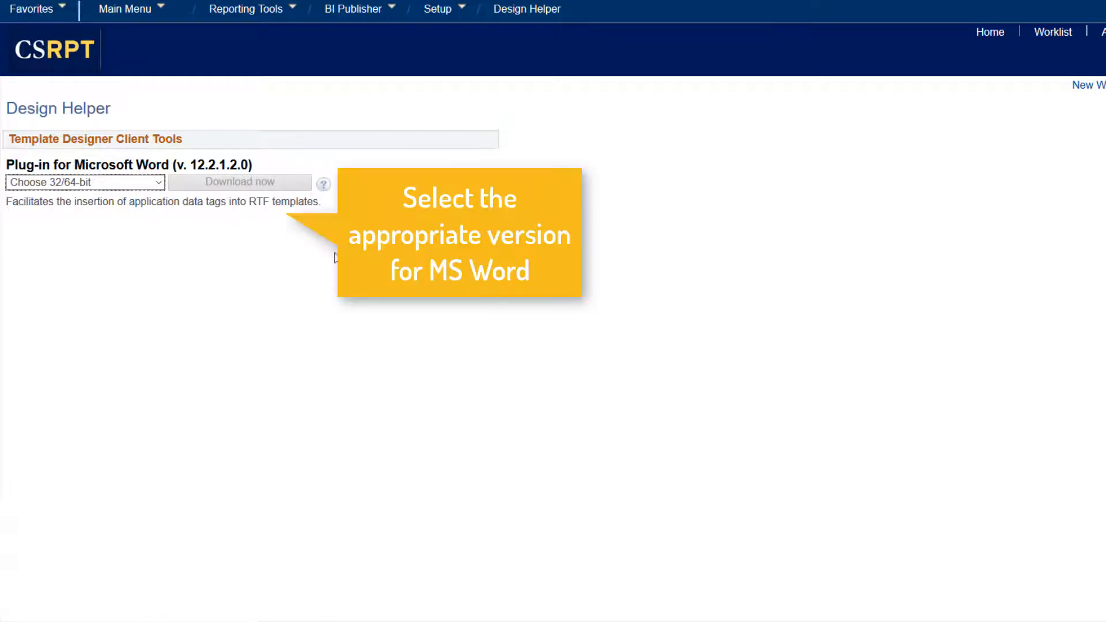
Choose the 64-bit Microsoft Word plug-in version in Design Helper.
left_click(159, 183)
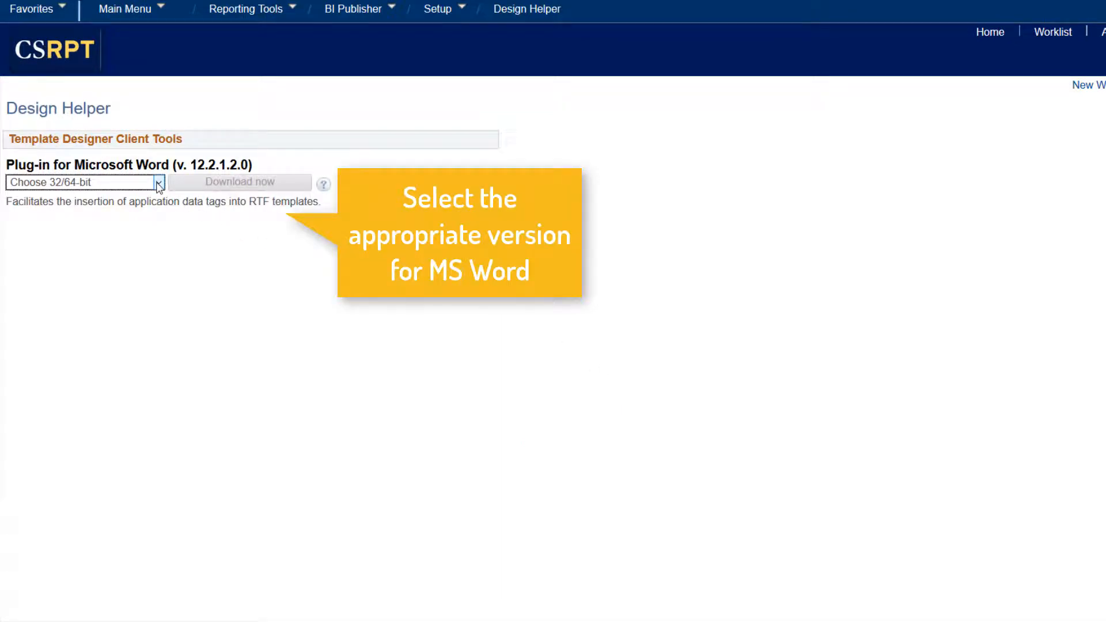
left_click(159, 183)
left_click(123, 215)
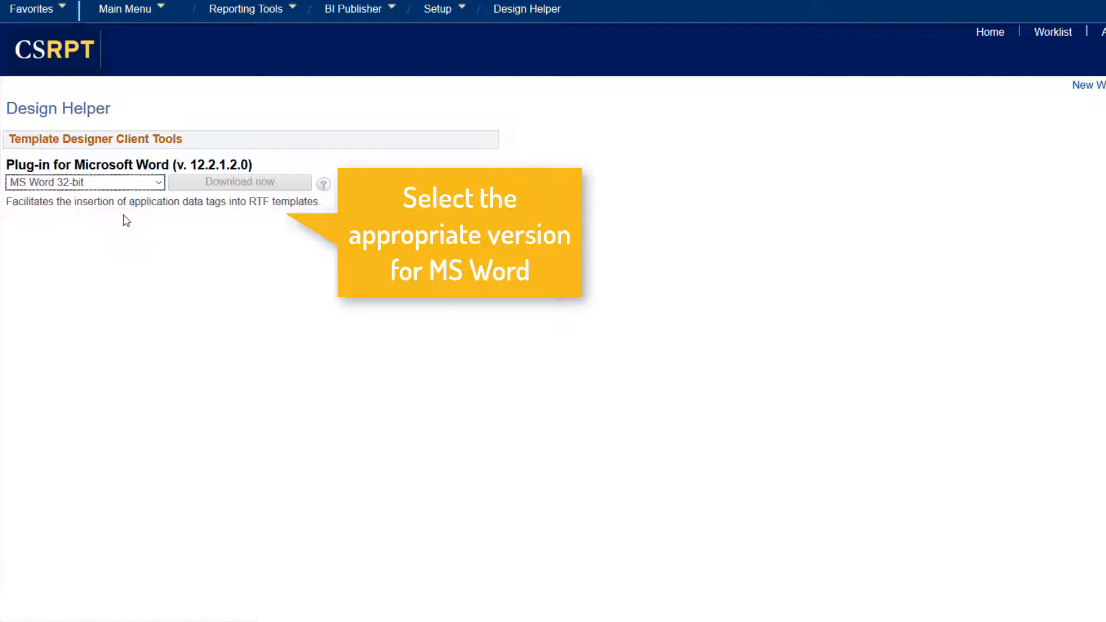
left_click(121, 183)
left_click(115, 226)
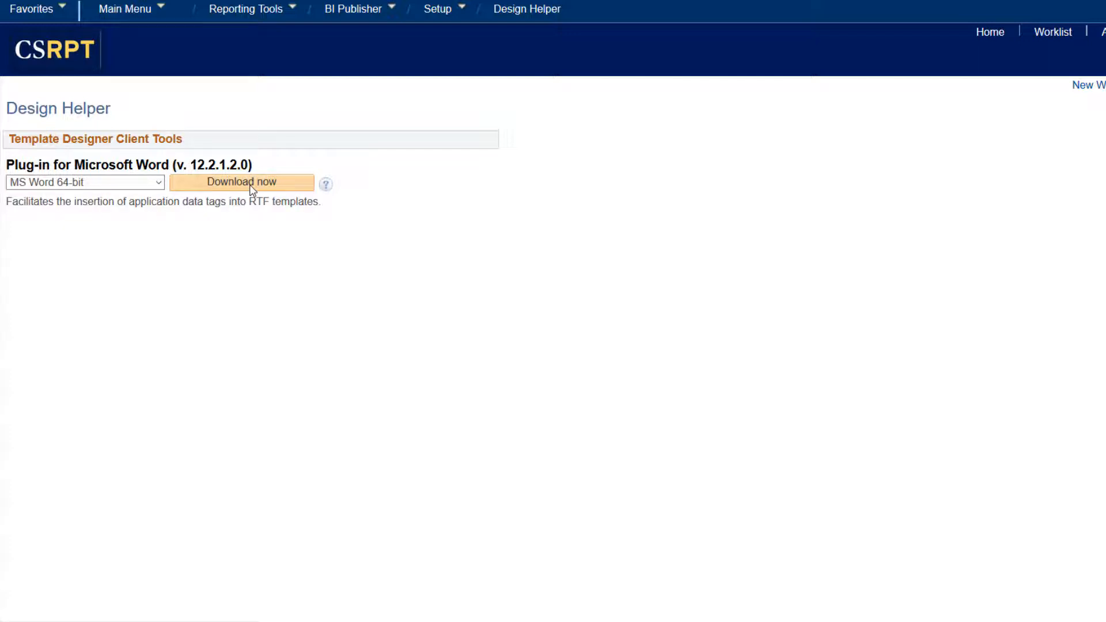
Download the plug-in and save it as bip_desktop_64.zip.
left_click(251, 189)
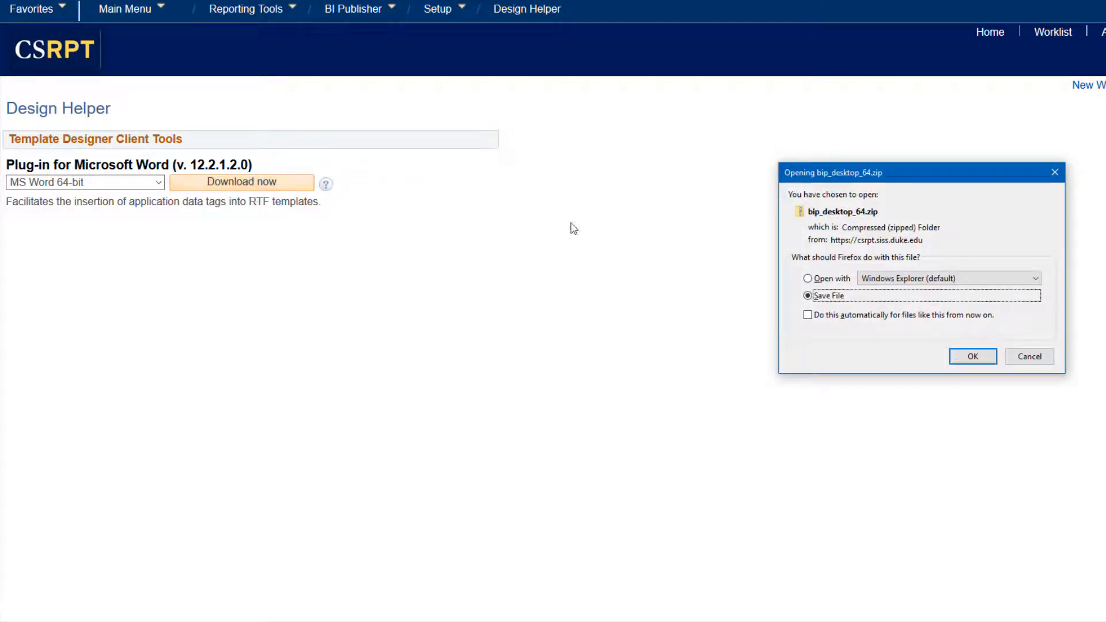
left_click_drag(832, 177, 527, 160)
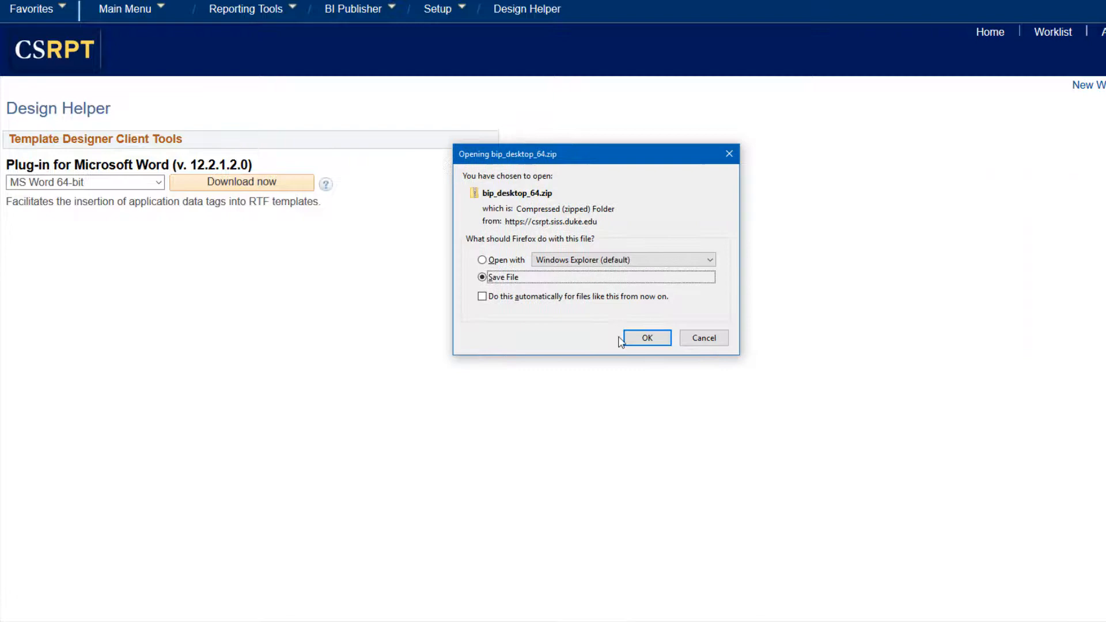
left_click(647, 337)
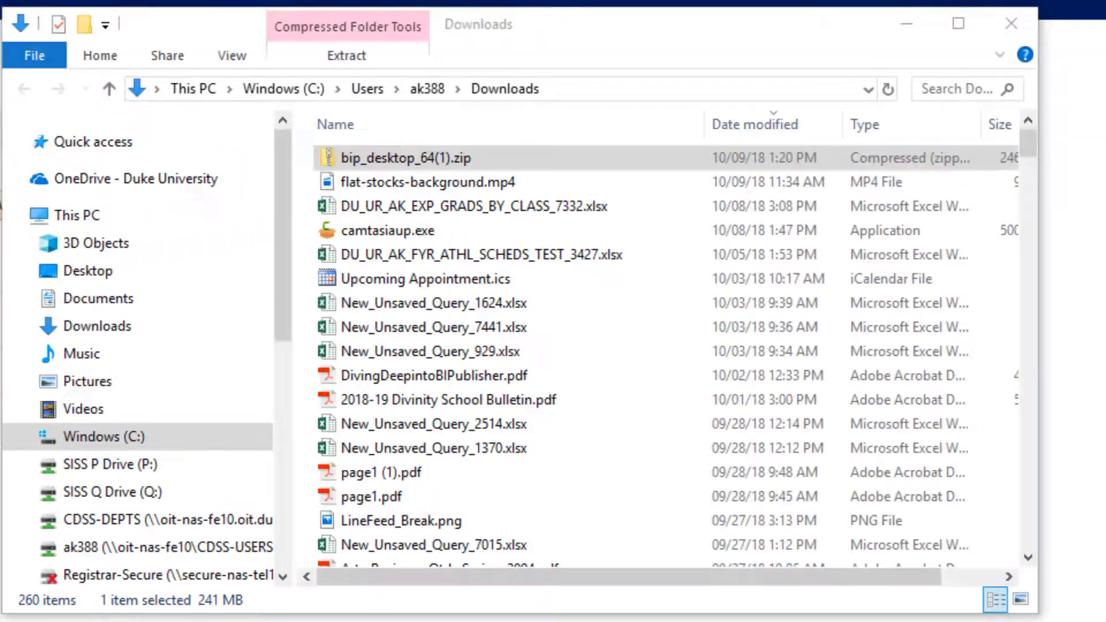
Open the downloaded zip and browse into BI Publisher Desktop > Template Builder for Word.
left_click(418, 157)
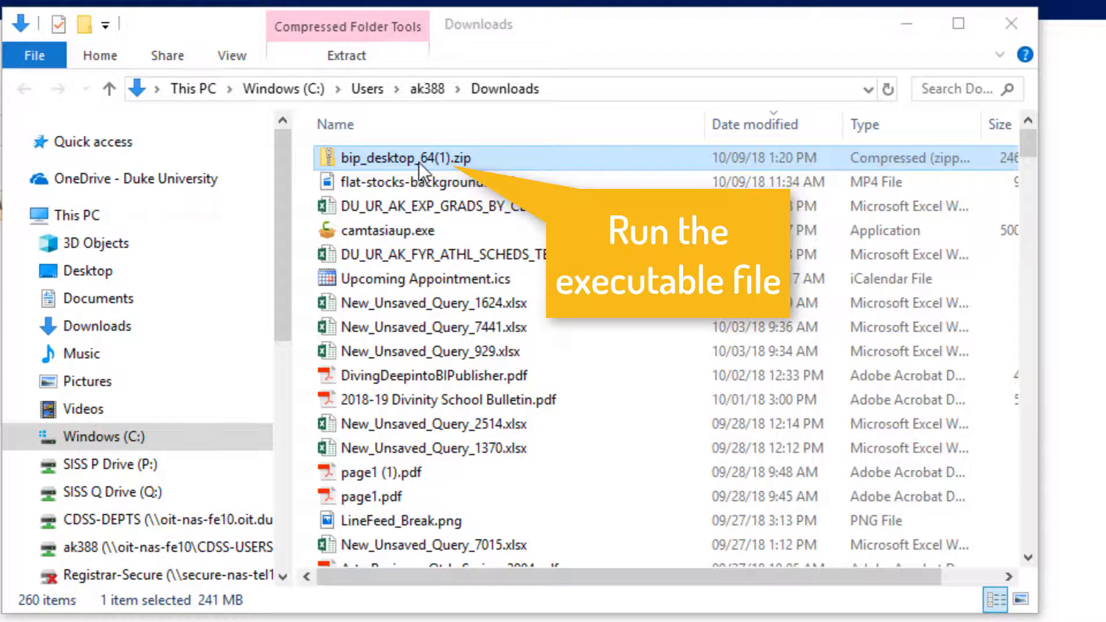
double_click(419, 162)
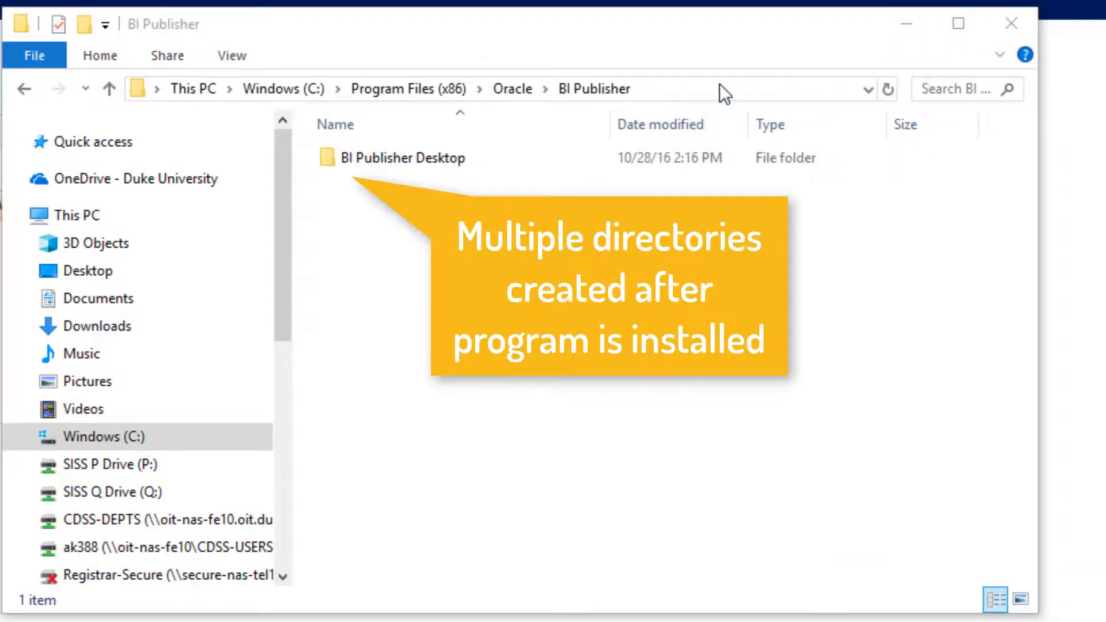
left_click(720, 88)
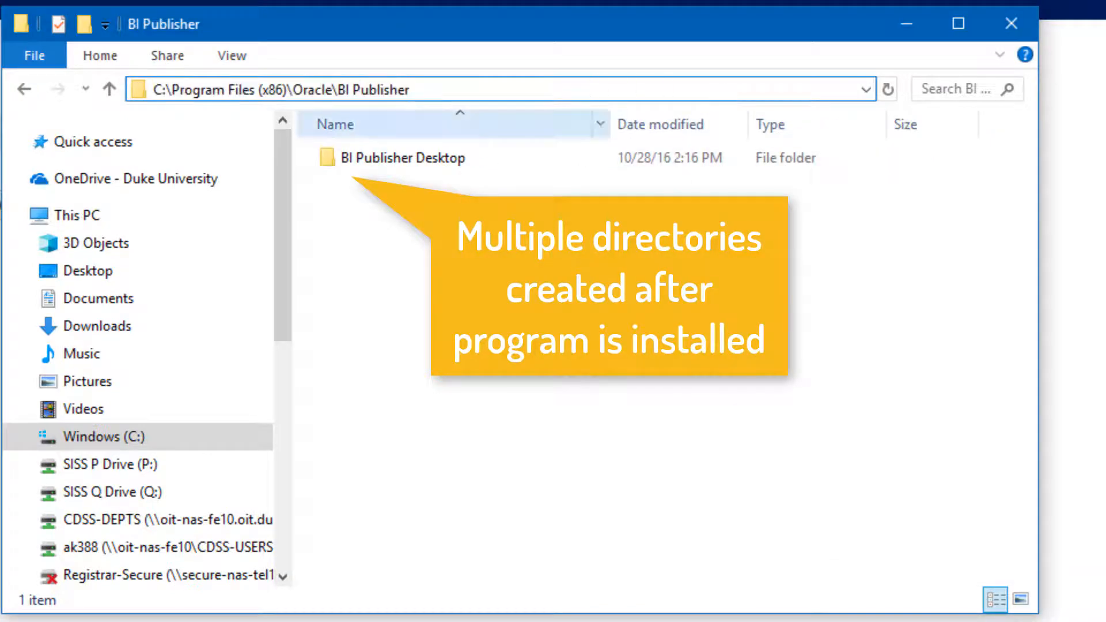
double_click(421, 154)
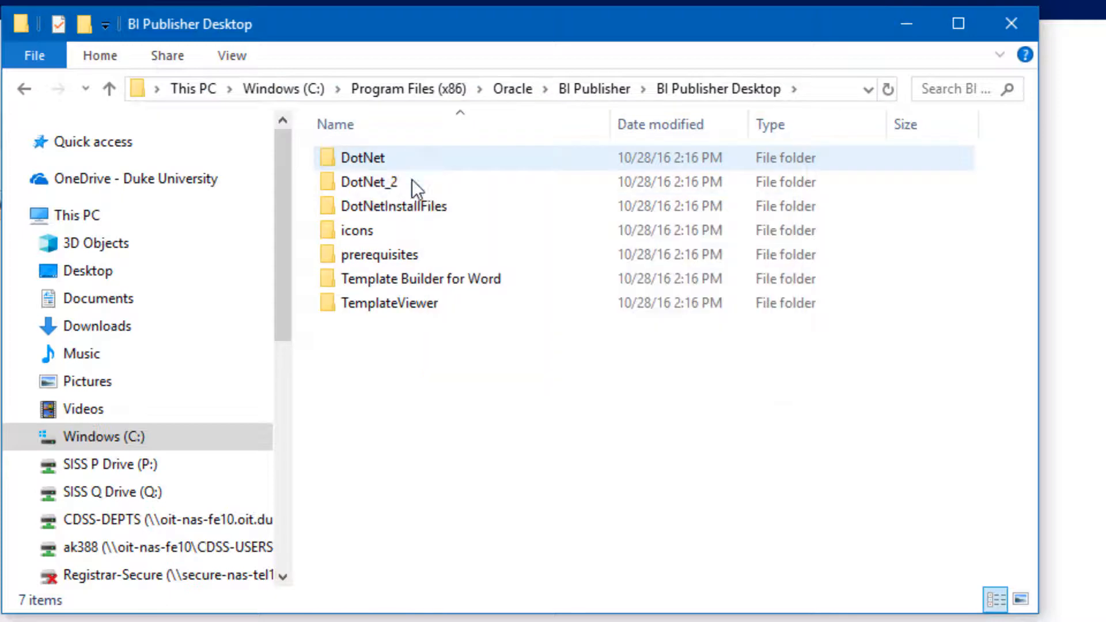
double_click(425, 280)
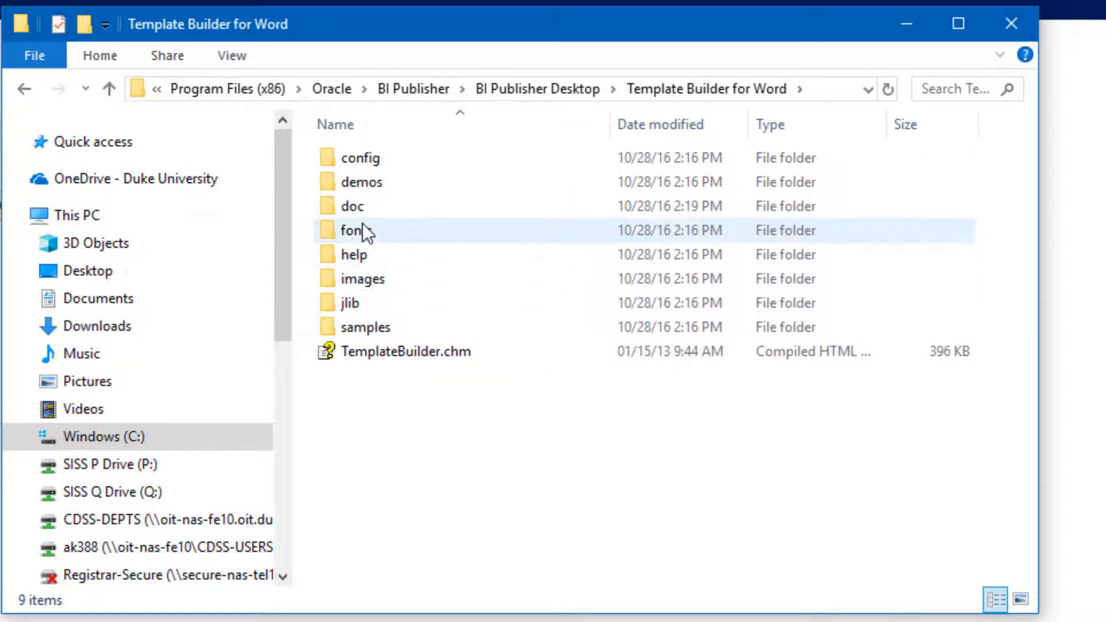
Launch TemplateBuilderDemo.exe from the demos folder.
double_click(361, 157)
left_click(25, 90)
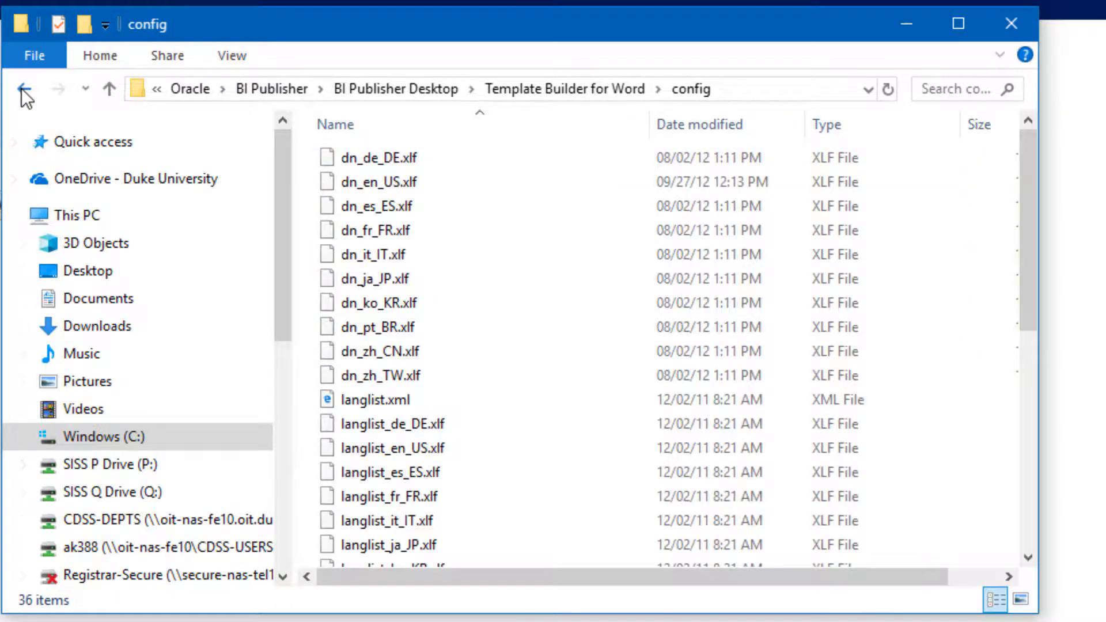
double_click(348, 183)
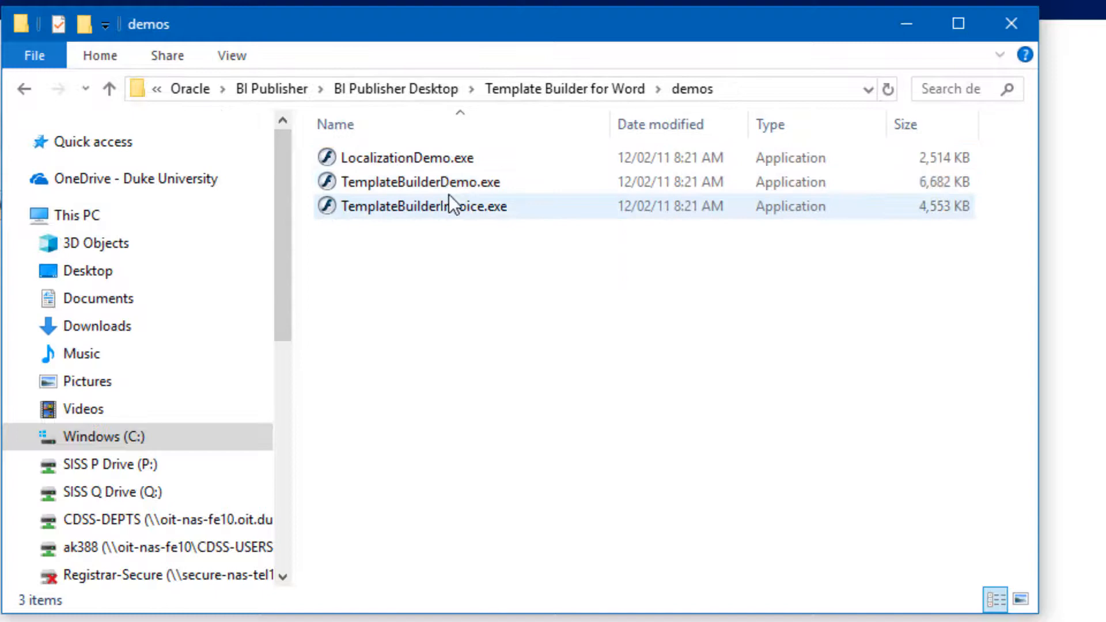
left_click(437, 210)
left_click(424, 185)
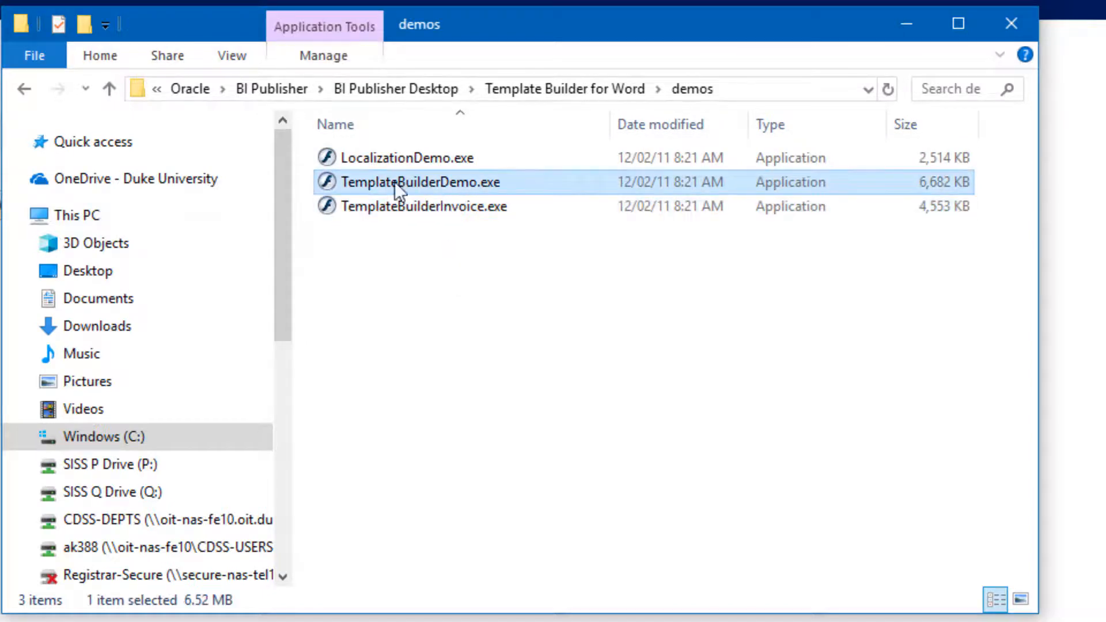
double_click(376, 181)
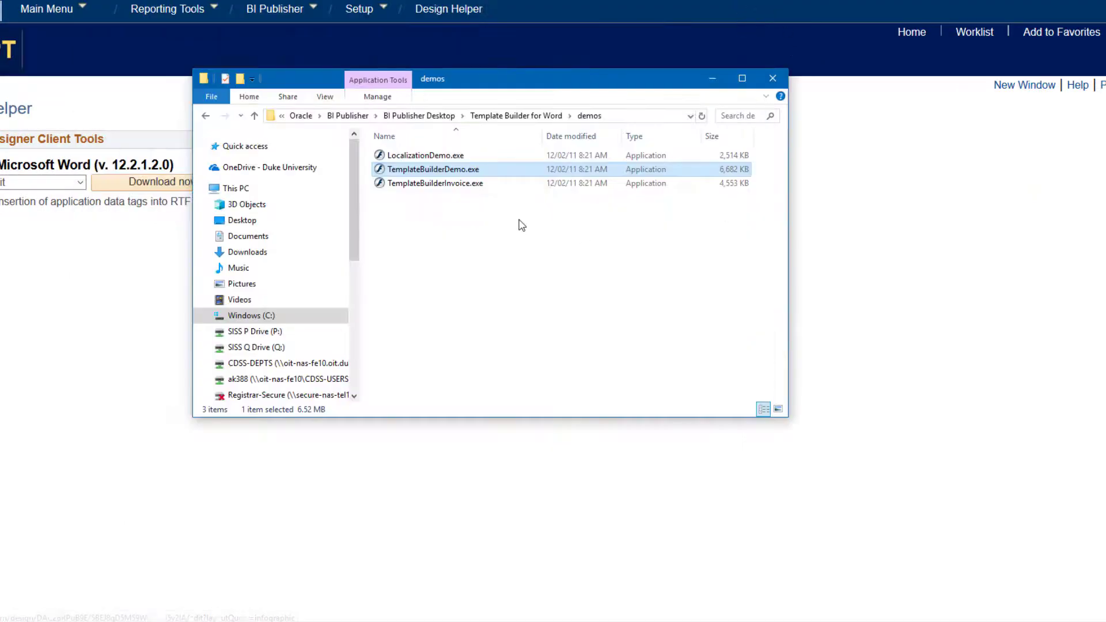
Watch the Revenue Report walkthrough with grouped layout, chart and crosstab.
left_click(521, 225)
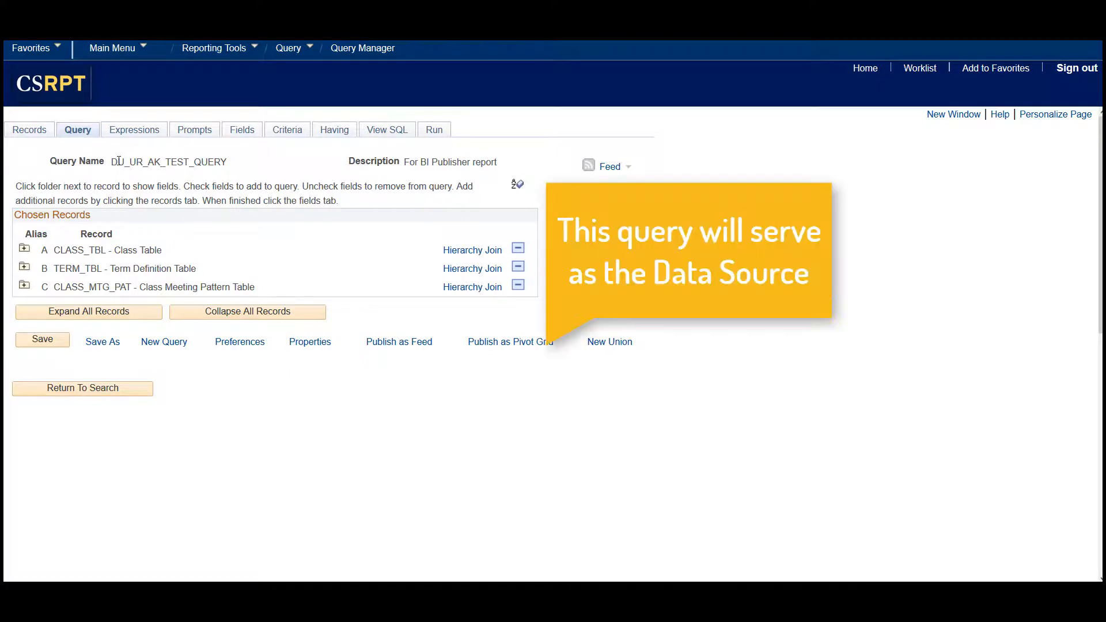
Review the DU_UR_AK_TEST_QUERY name and its class, term and meeting pattern records.
left_click_drag(110, 162, 231, 164)
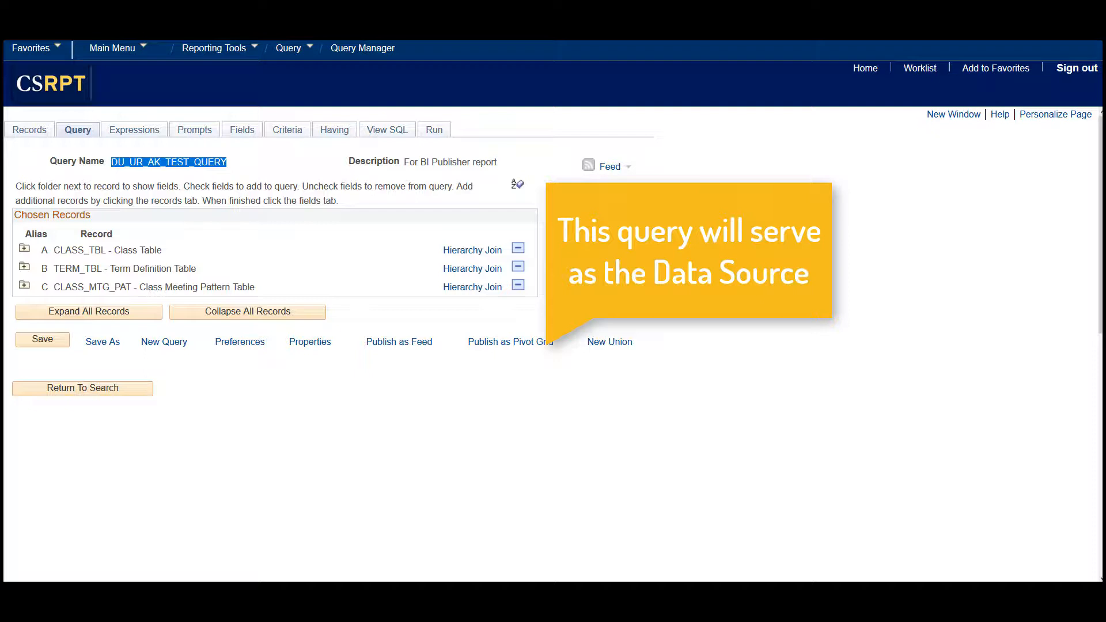
left_click(670, 275)
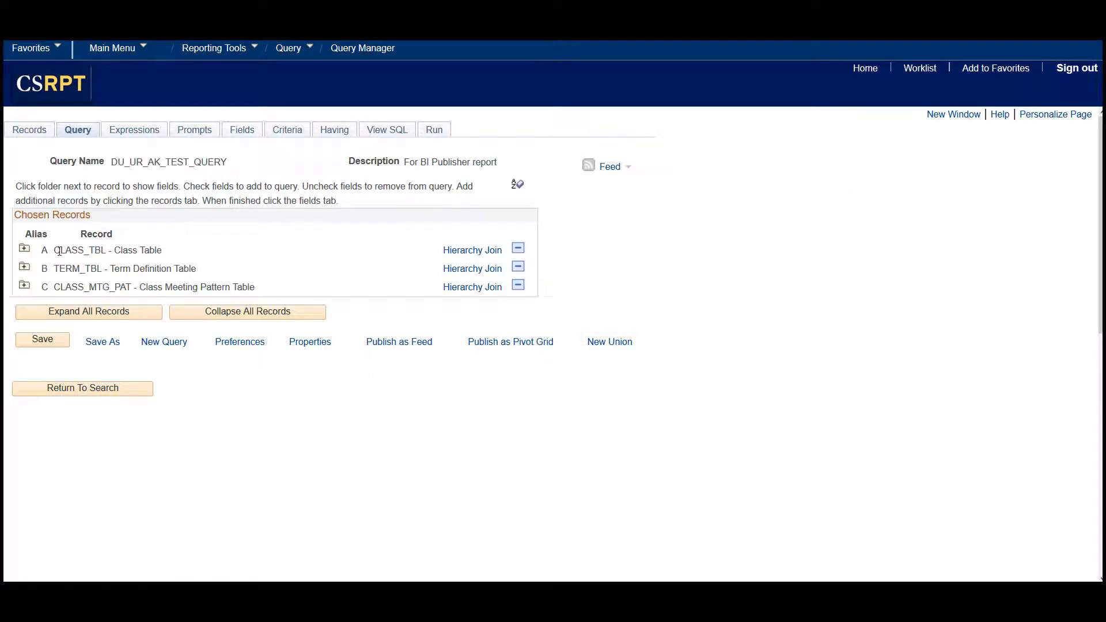
left_click_drag(58, 250, 138, 287)
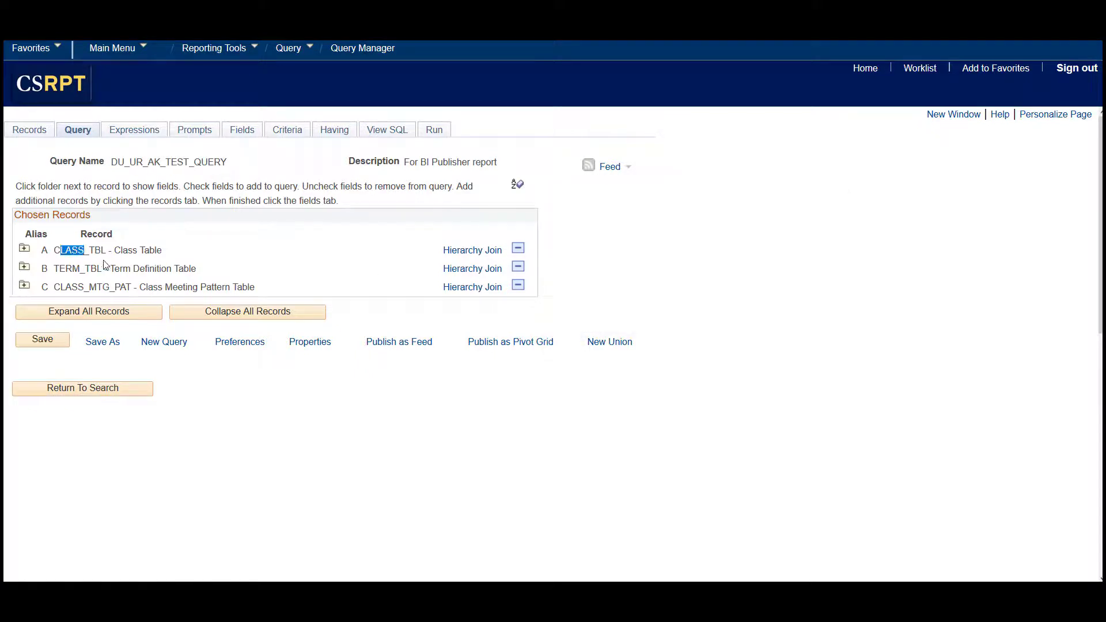
left_click(596, 269)
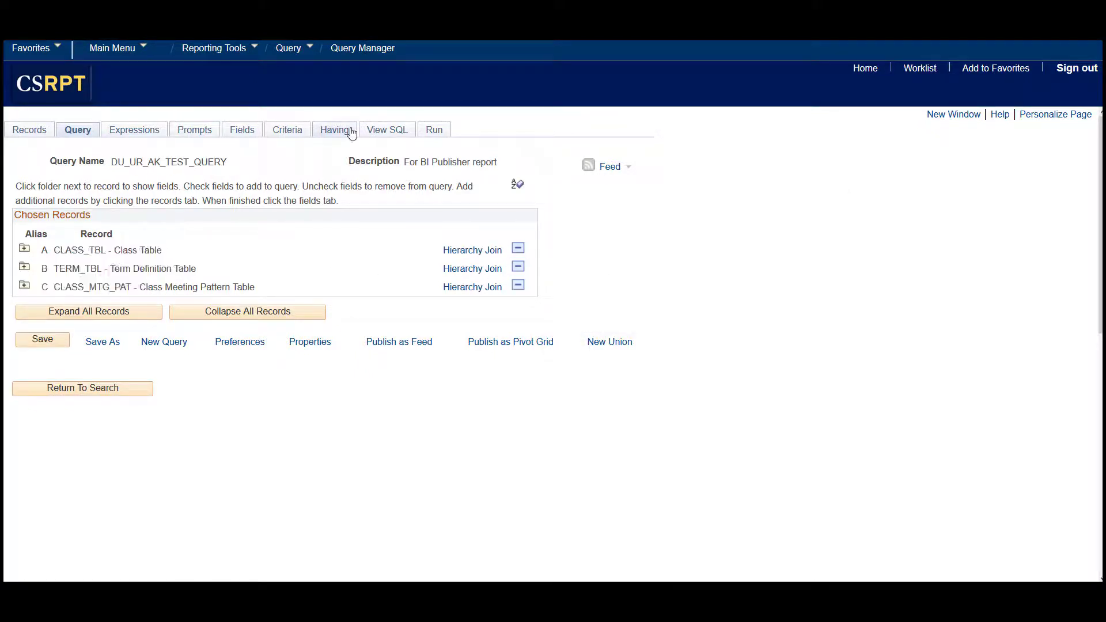
Inspect the query's SQL statement, then run it to return 820 class rows.
left_click(391, 132)
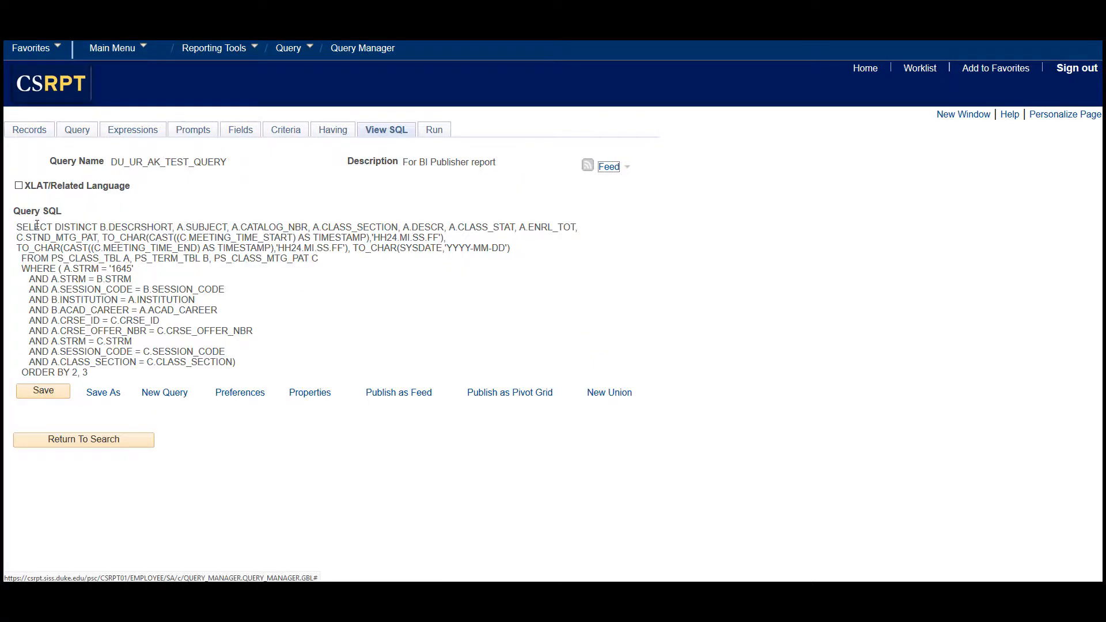
left_click_drag(16, 227, 123, 378)
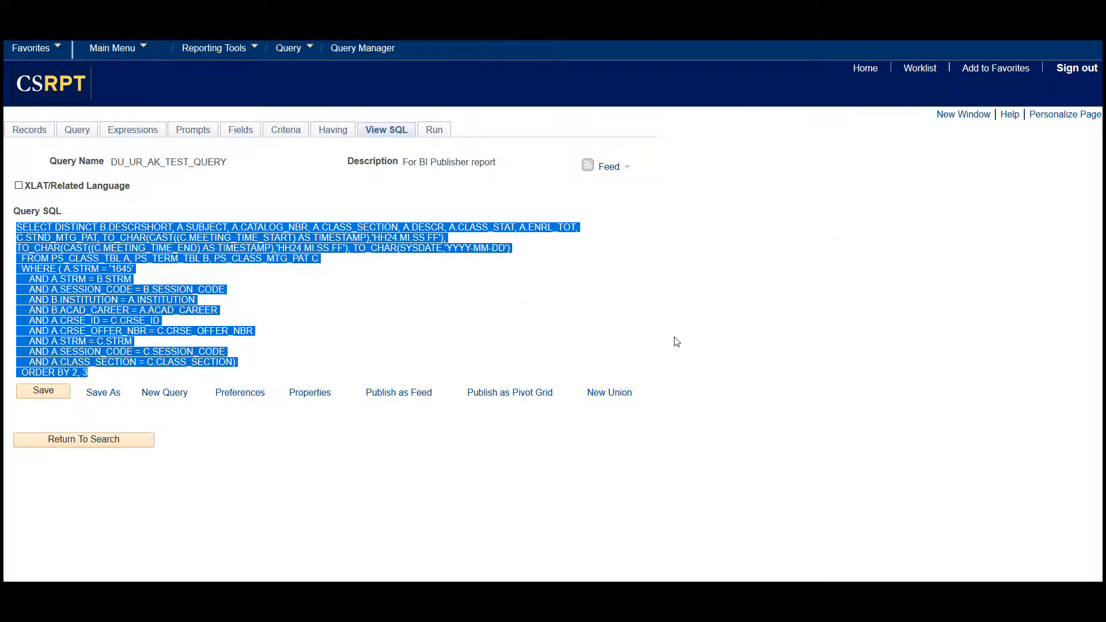
left_click(677, 341)
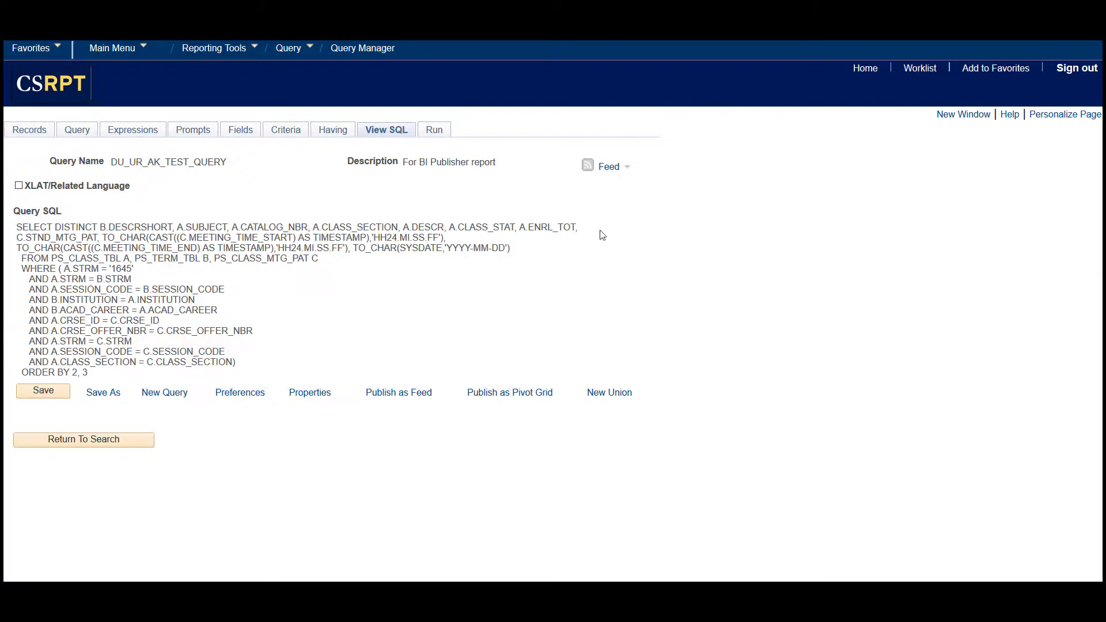
left_click(435, 130)
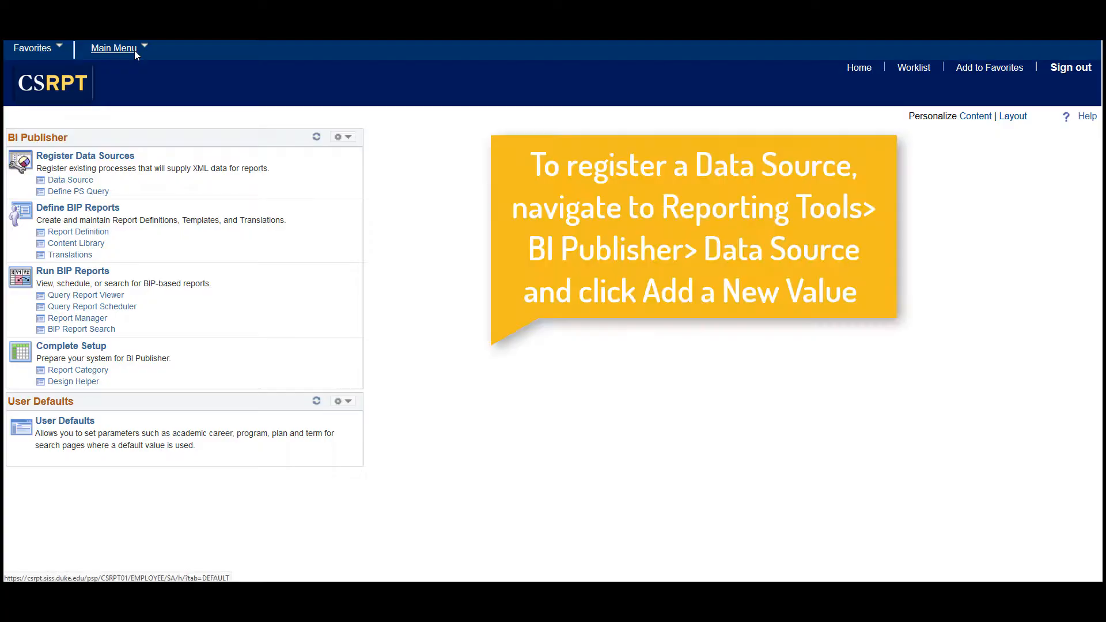
Navigate to Reporting Tools > BI Publisher > Data Source search page.
left_click(133, 50)
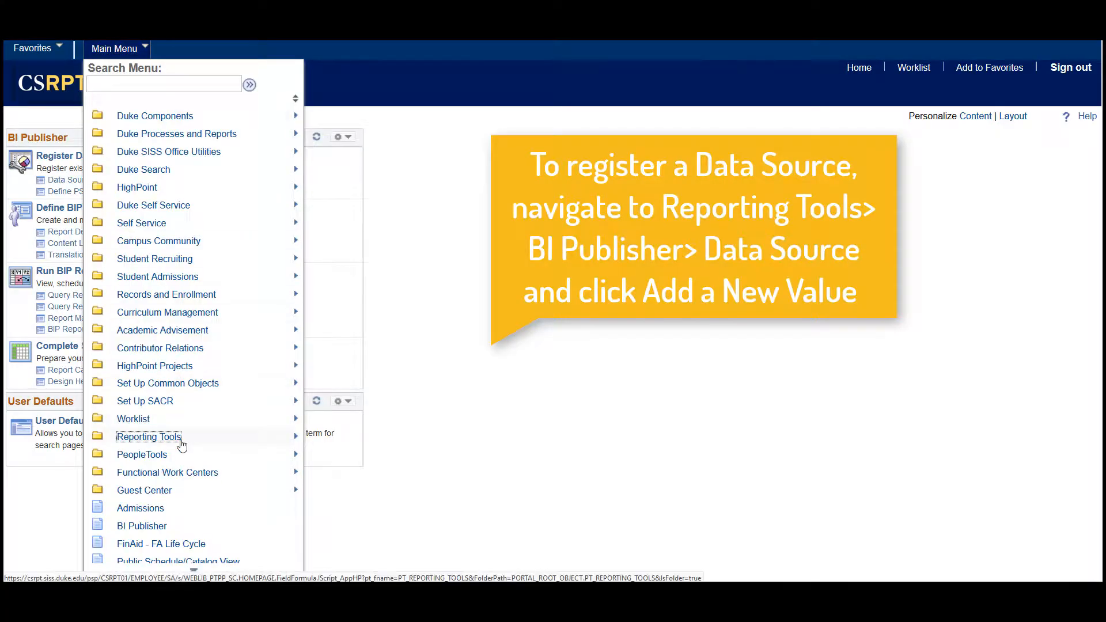
left_click(150, 437)
left_click(274, 342)
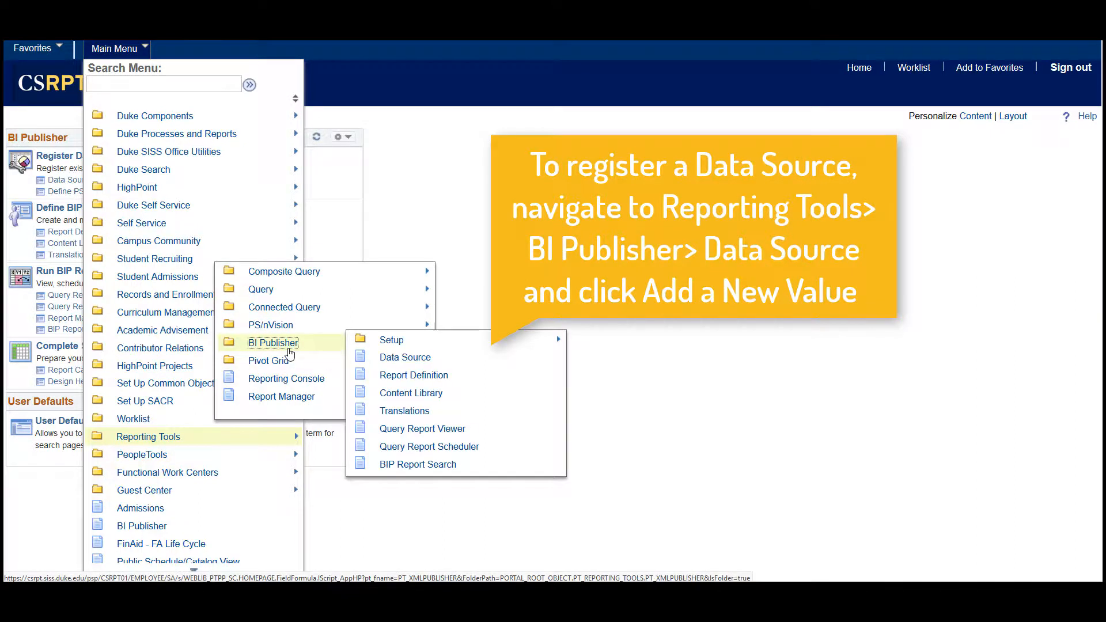
left_click(405, 357)
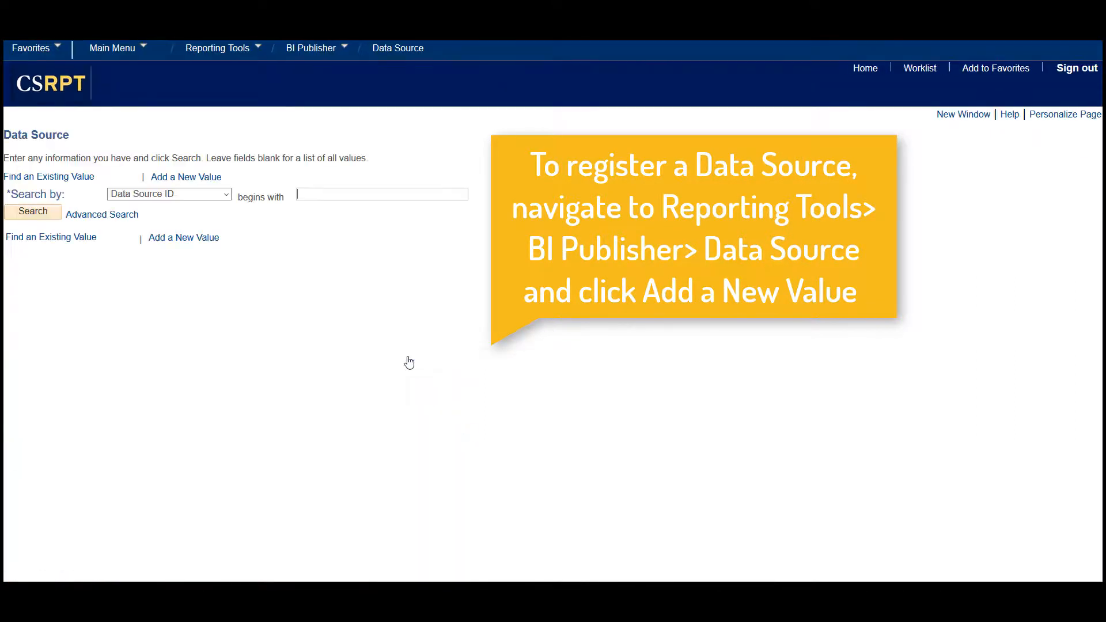
Add a new data source with type PS Query.
left_click(186, 177)
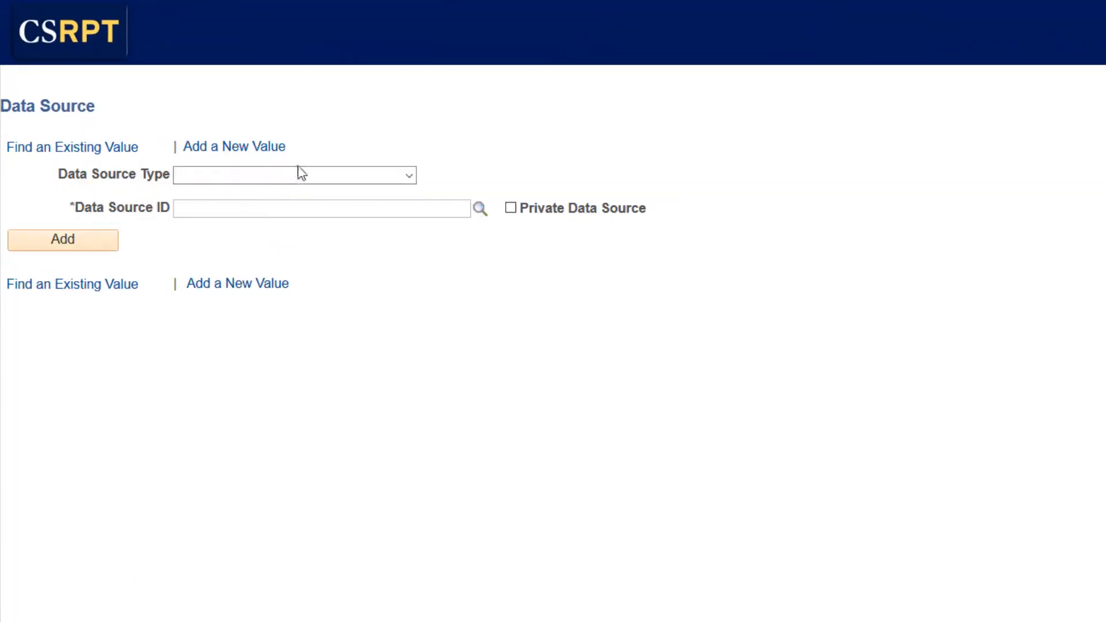
left_click(410, 174)
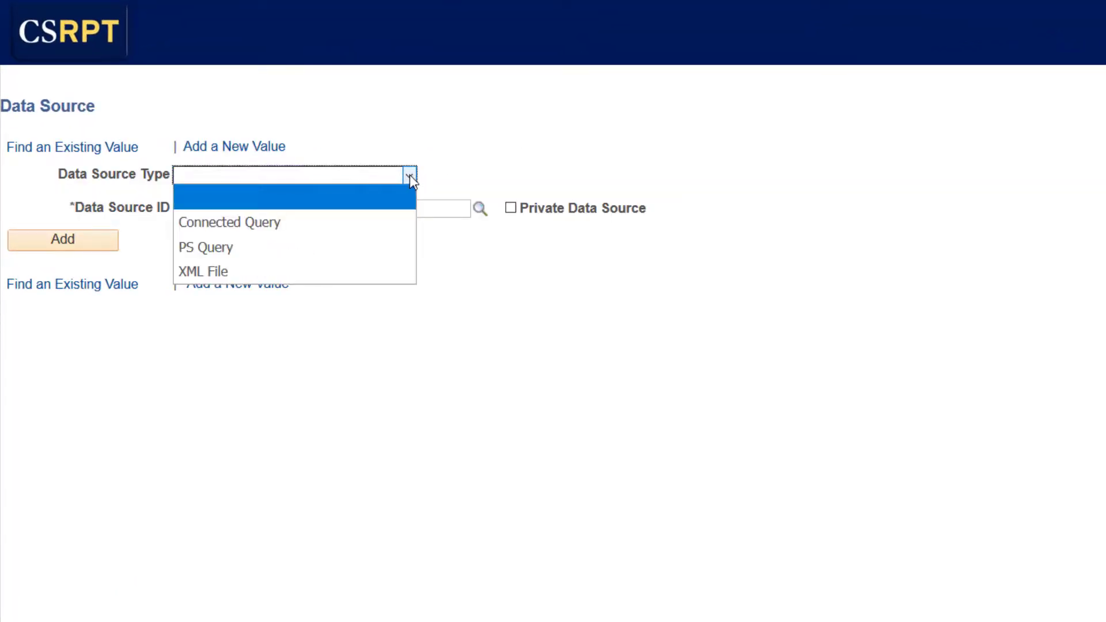
left_click(230, 250)
left_click(271, 210)
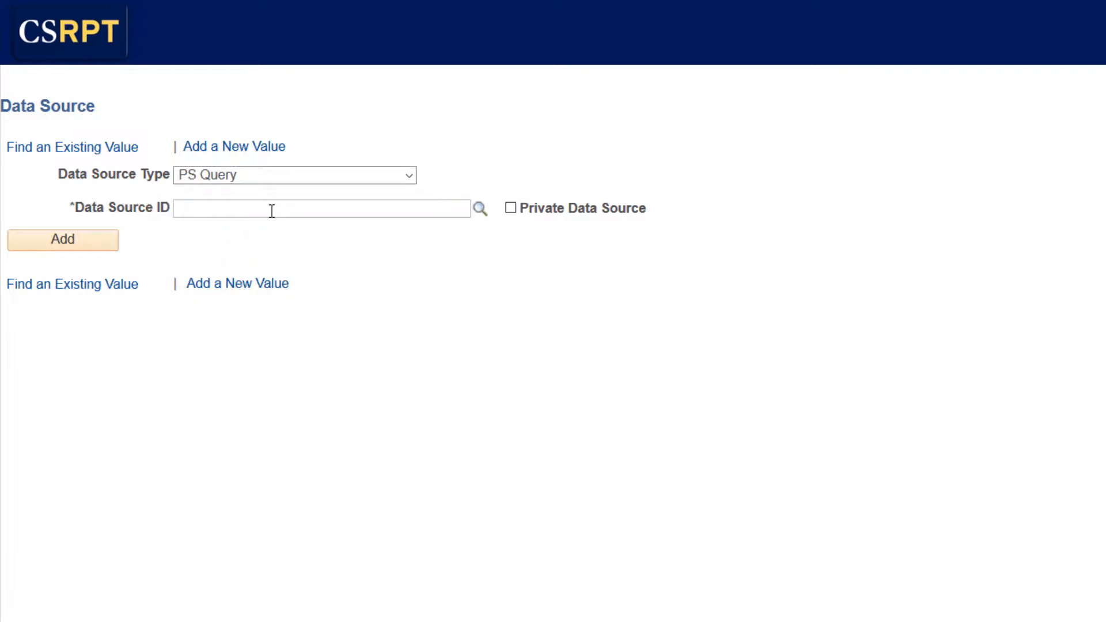
type("DU_UR_AK")
type("_TEST_")
type("QUERY")
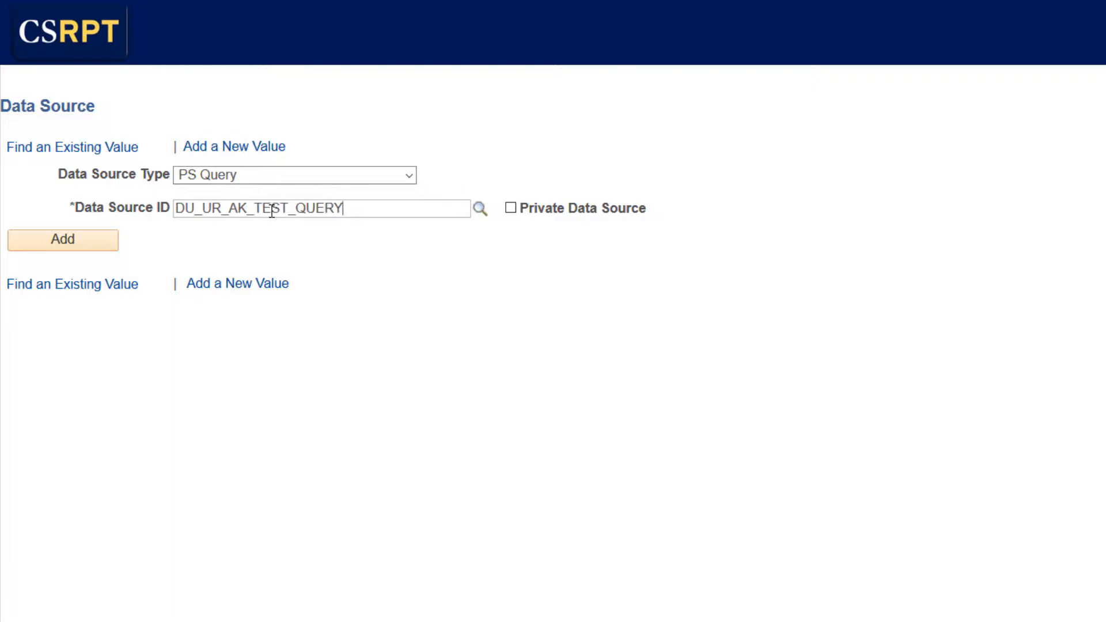
Look up and pick DU_UR_AK_TEST_QUERY as the data source ID, then add the record.
left_click(481, 211)
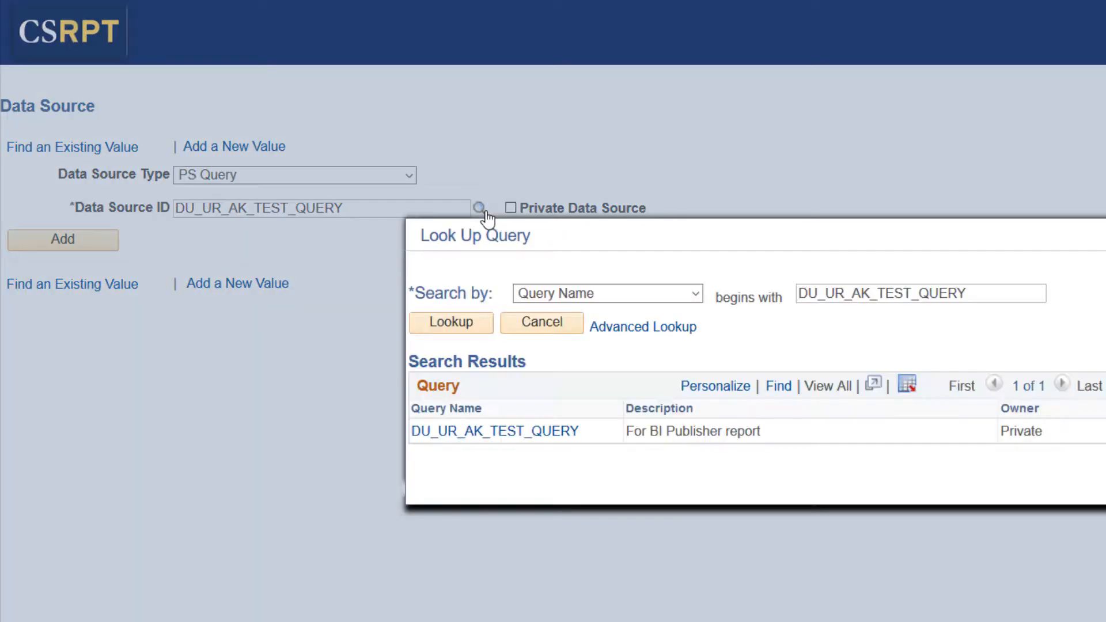
left_click(553, 437)
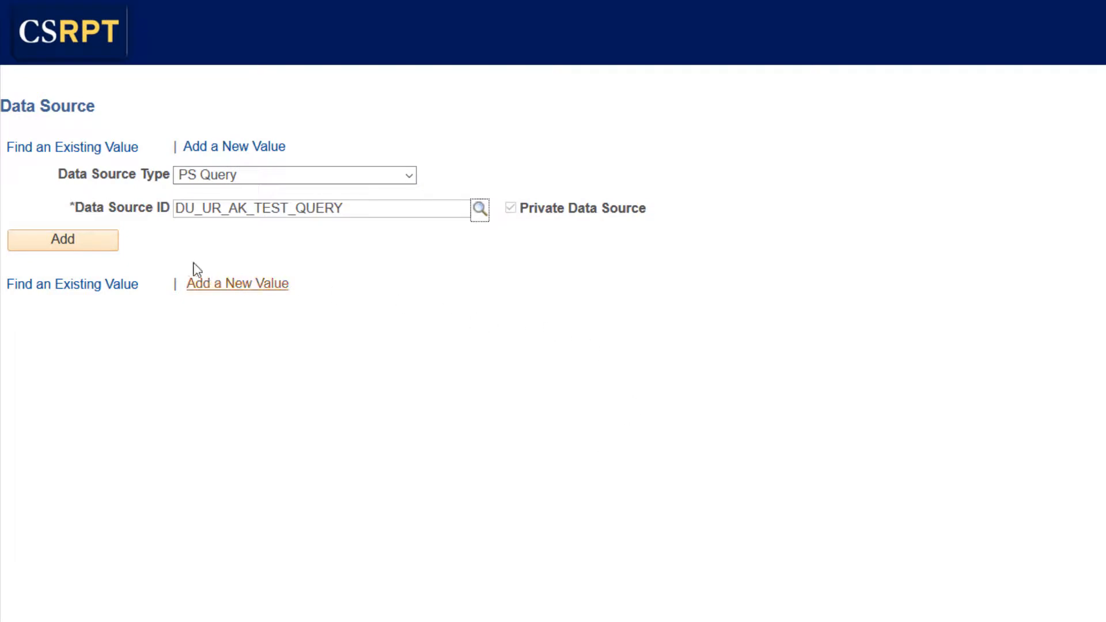
left_click(76, 243)
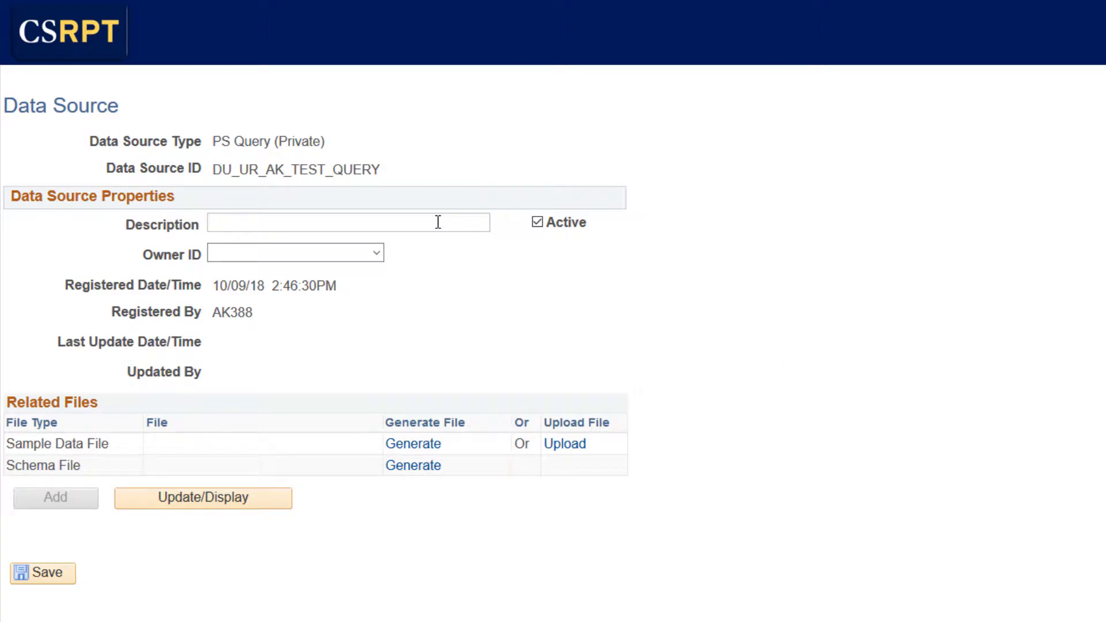
type("Classes by ")
type("Term ")
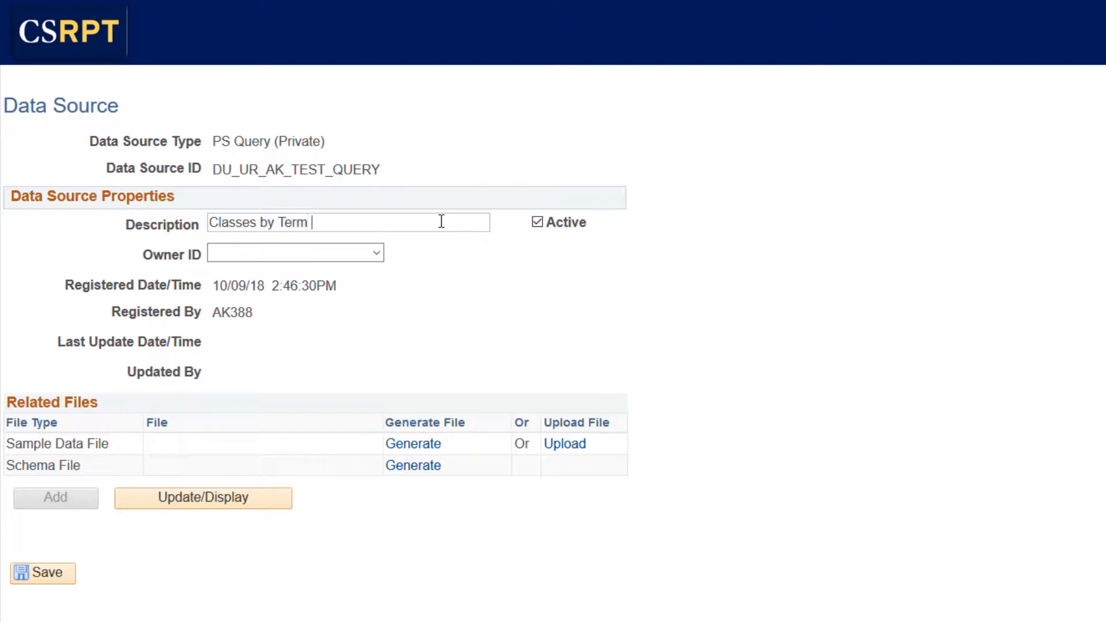
type("- TEST")
Describe it as 'Classes by Term - TEST' with owner Student Records.
left_click(375, 254)
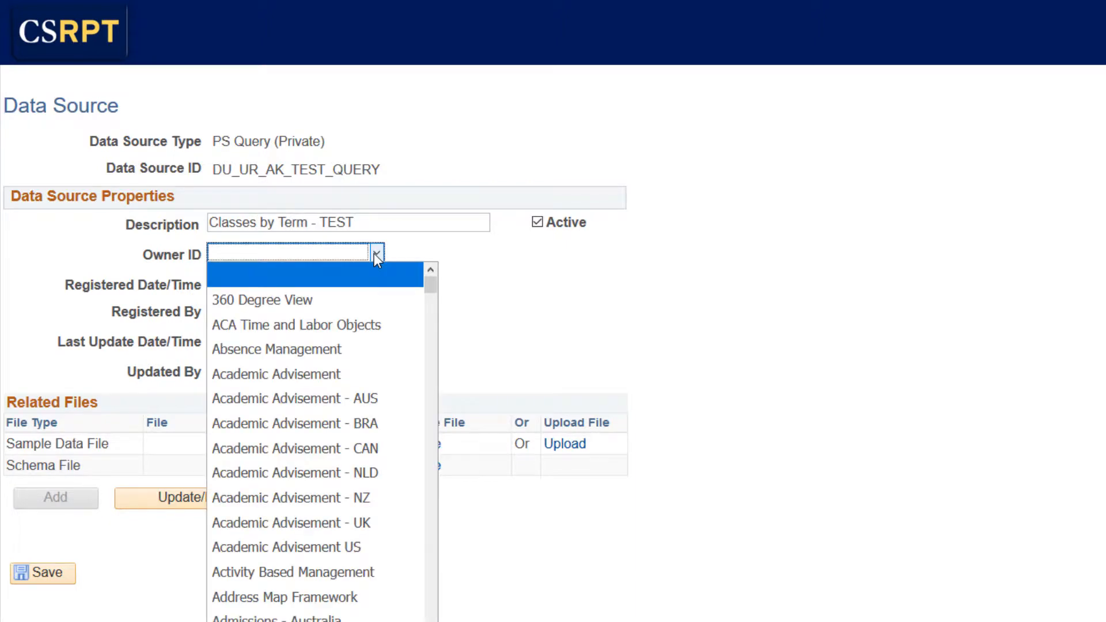
type("s")
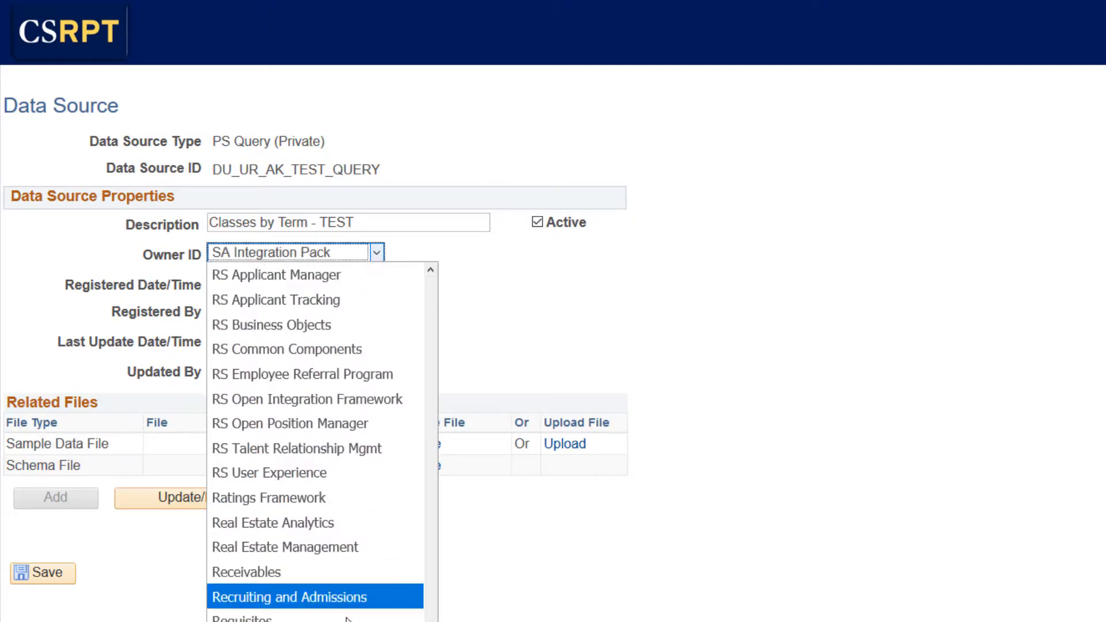
scroll(316, 432, "down", 3)
scroll(317, 433, "down", 3)
scroll(316, 433, "down", 3)
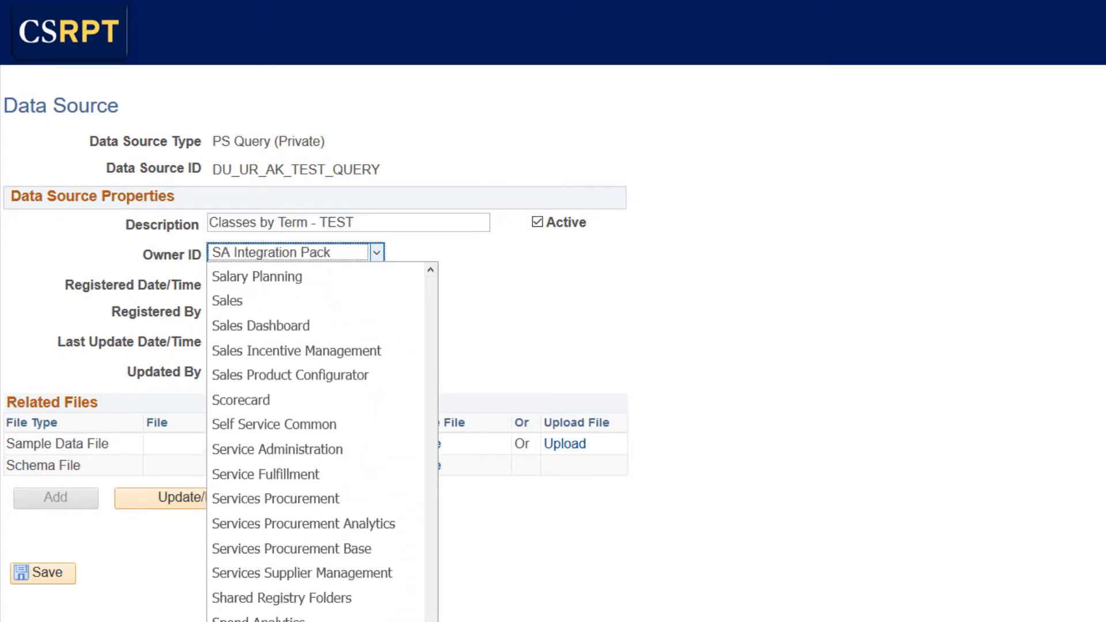
scroll(316, 432, "down", 3)
left_click(294, 609)
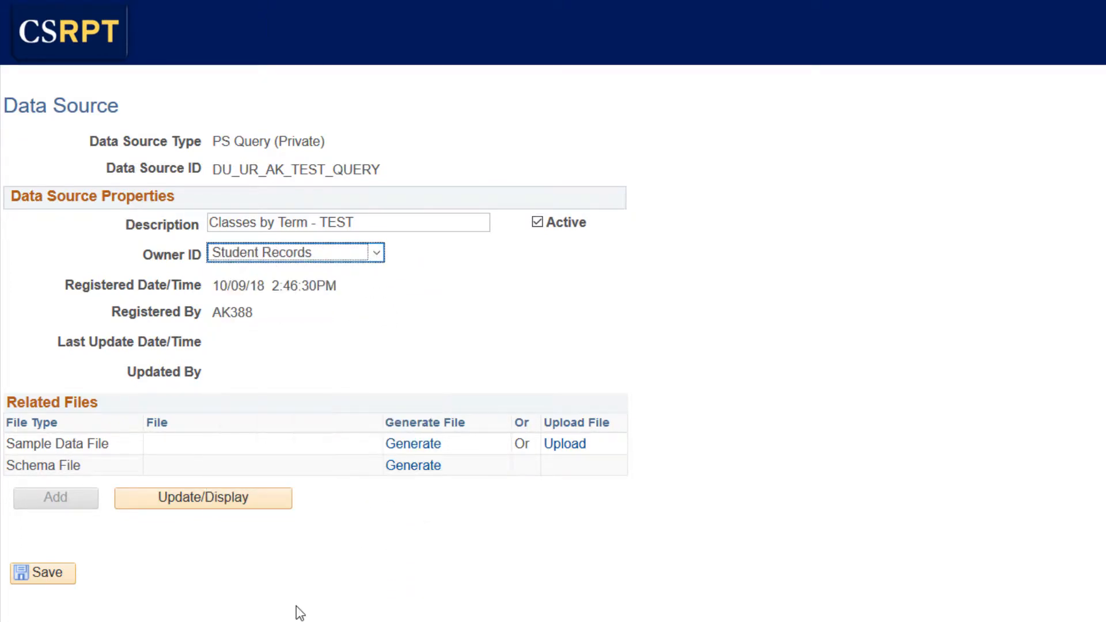
left_click(517, 344)
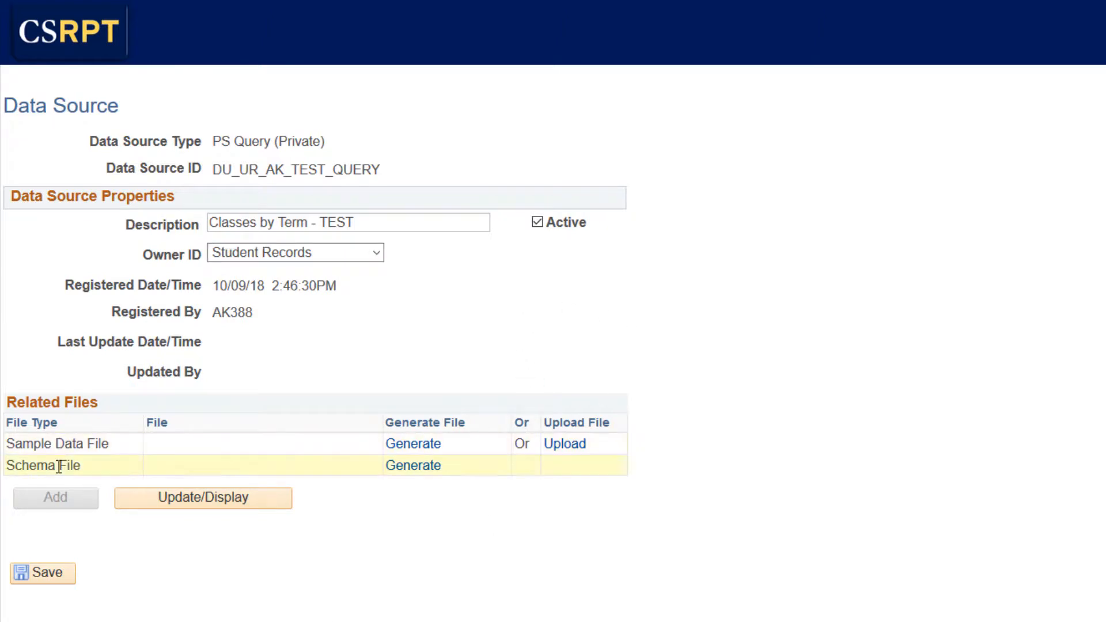
Generate the sample XML data file and XSD schema file, viewing the sample XML.
left_click(413, 443)
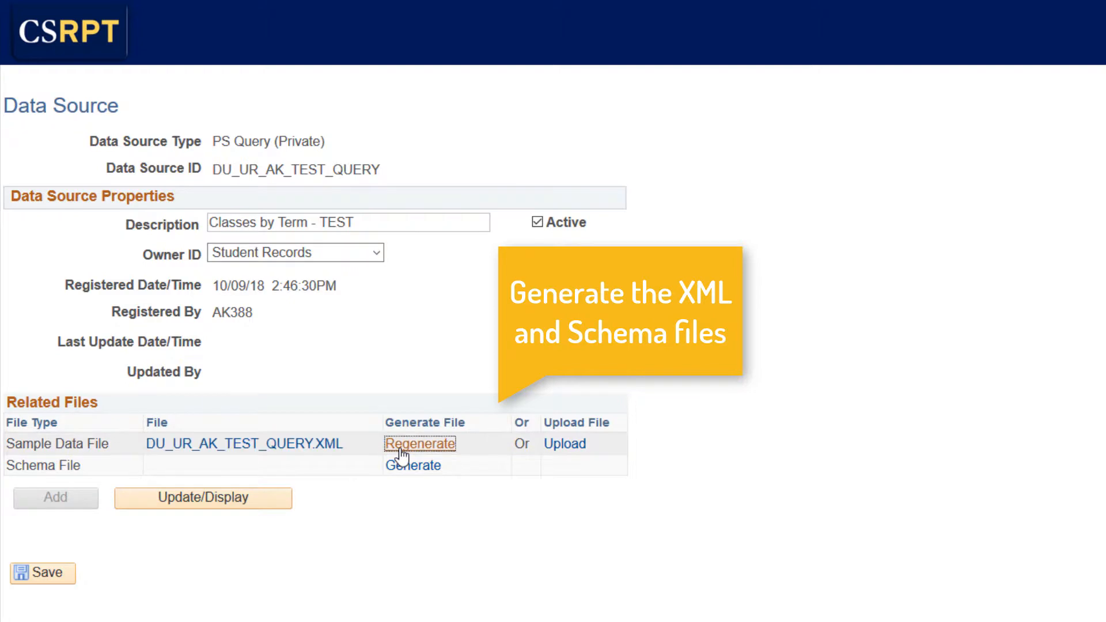
left_click(413, 465)
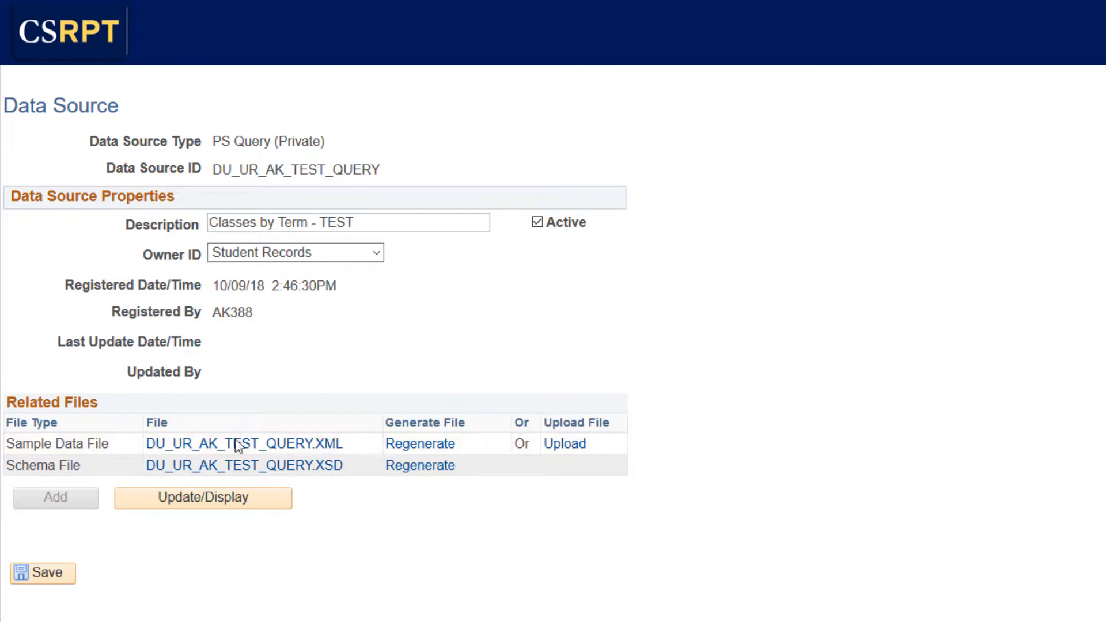
left_click(259, 444)
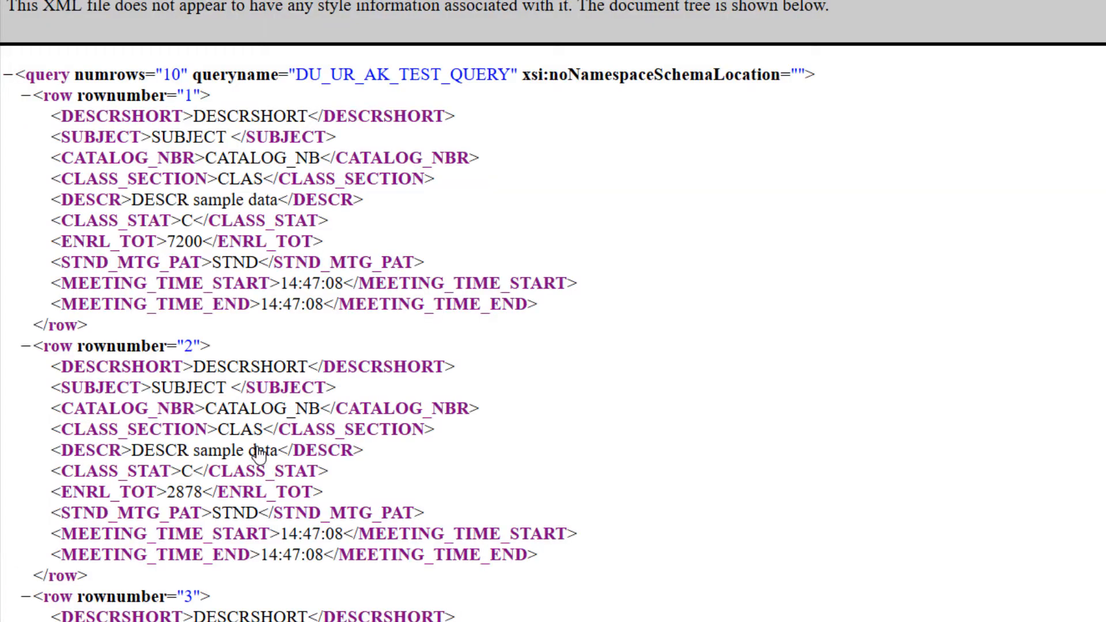
Start saving the sample XML page as a file from Firefox.
right_click(391, 10)
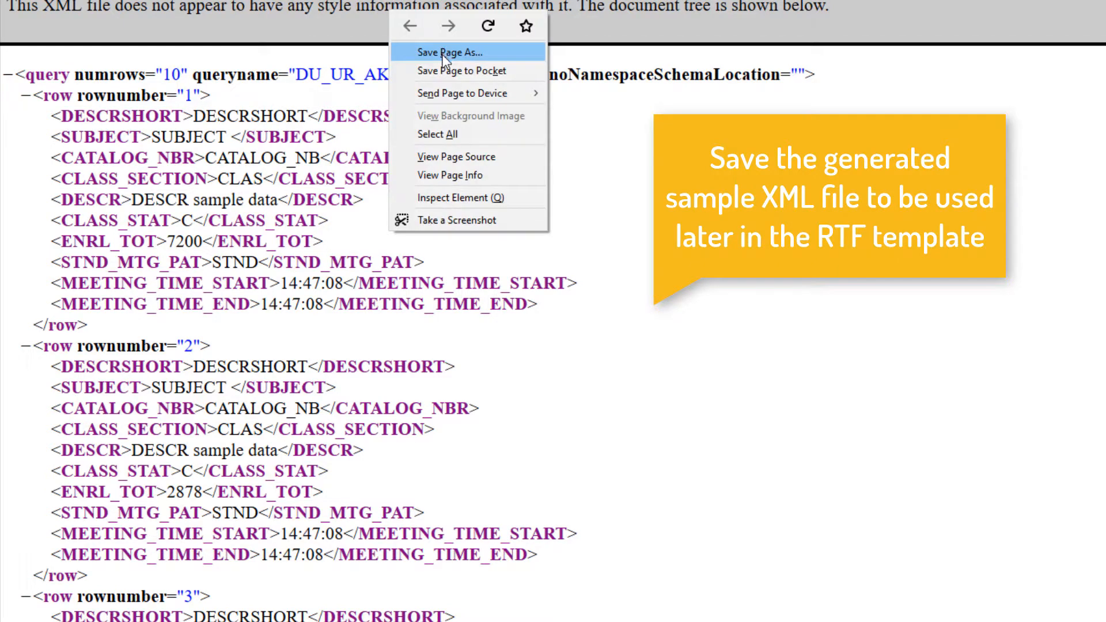
left_click(634, 275)
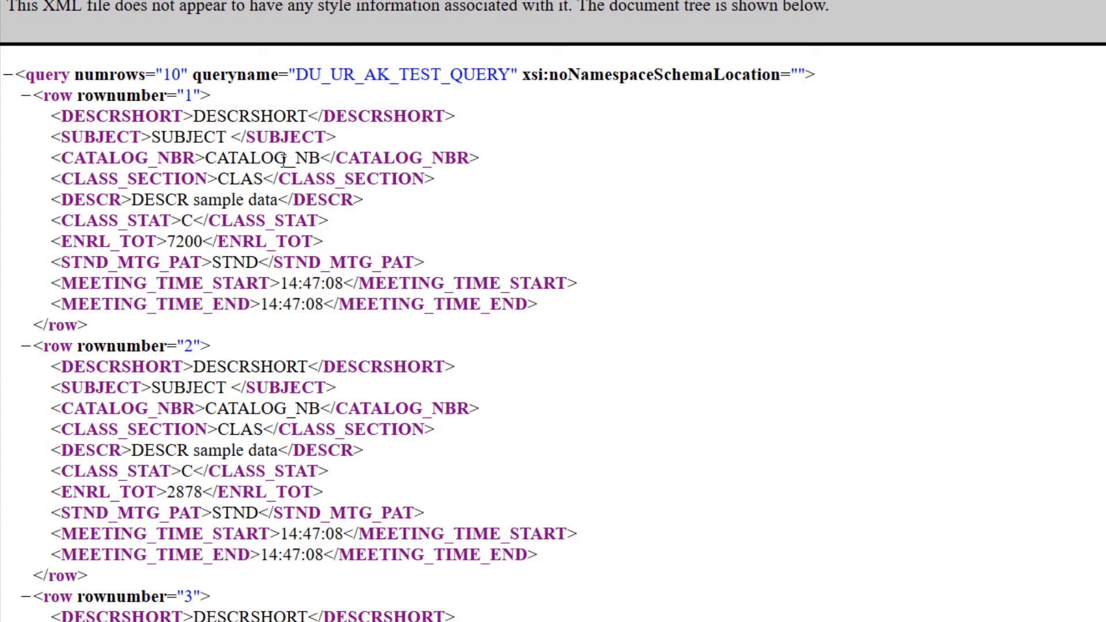
right_click(221, 12)
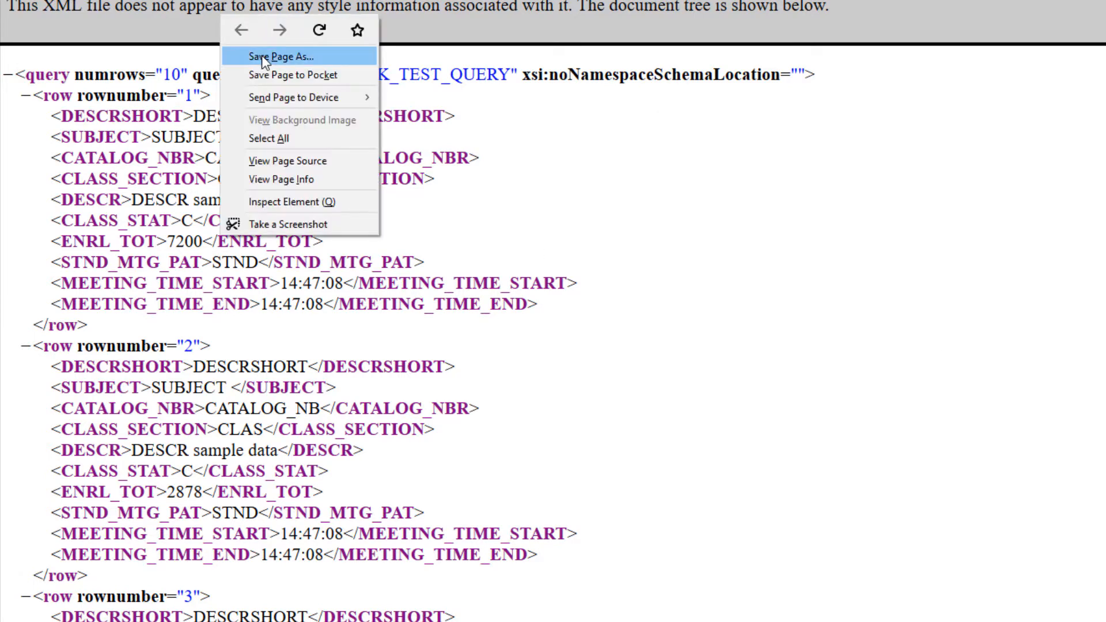
left_click(268, 51)
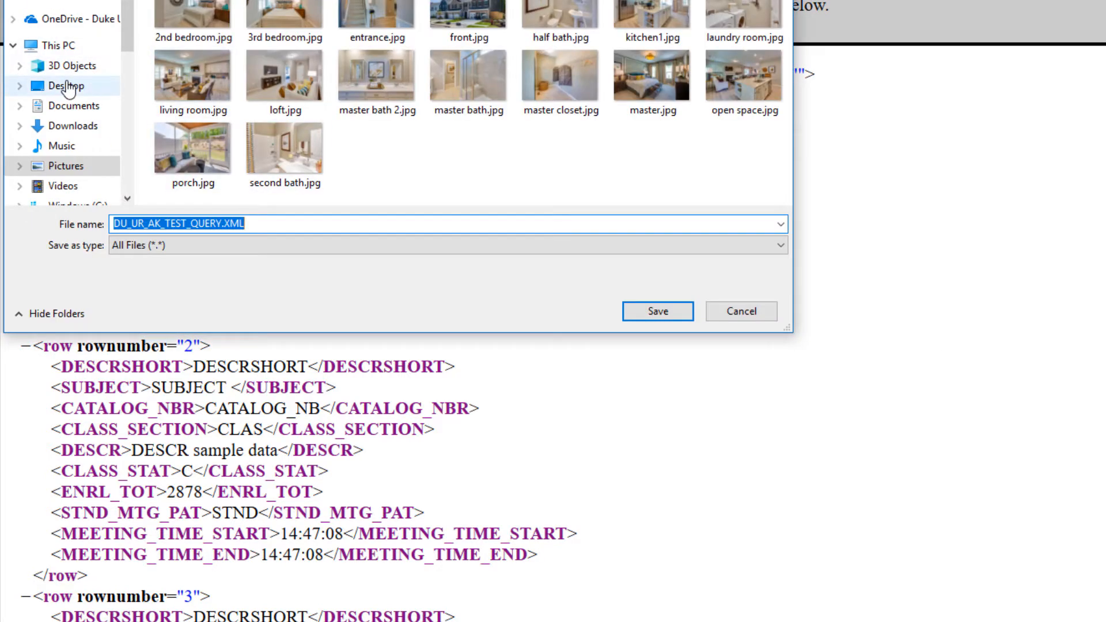
Save it to the Desktop as DU_UR_AK_TEST_QUERY.XML.
left_click(66, 85)
left_click(259, 223)
double_click(258, 223)
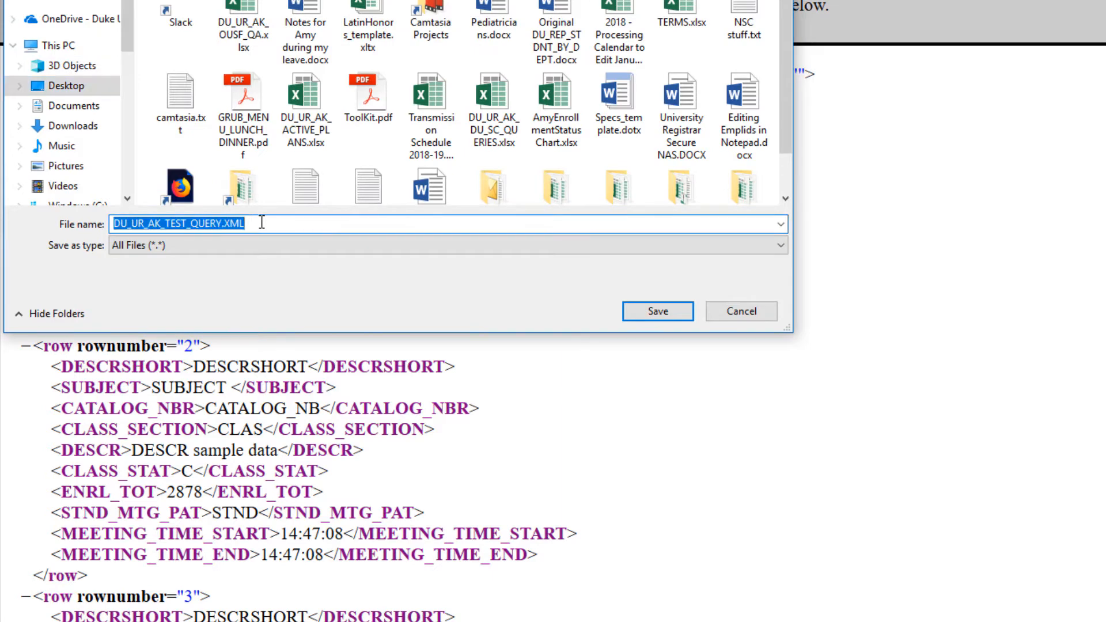
left_click(657, 312)
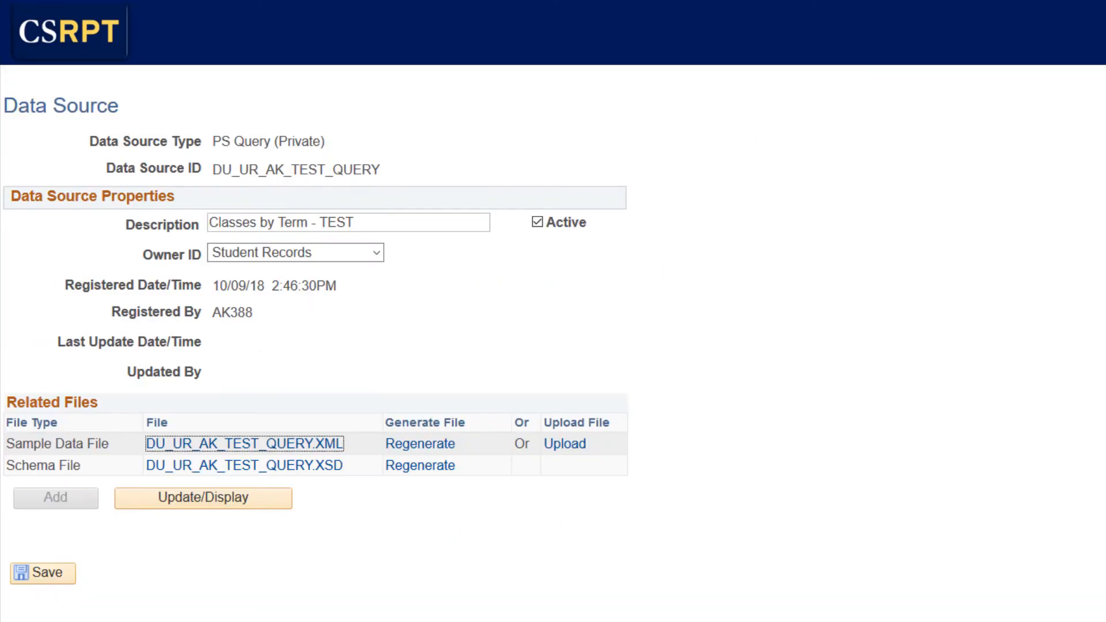
Save the DU_UR_AK_TEST_QUERY data source registration.
left_click(688, 343)
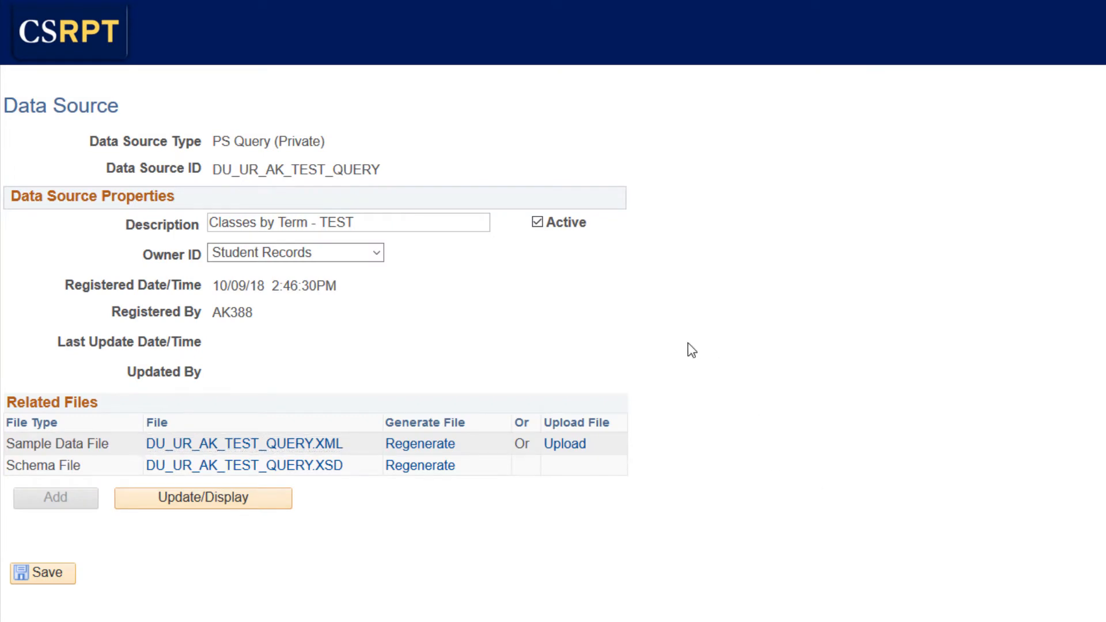
left_click(55, 574)
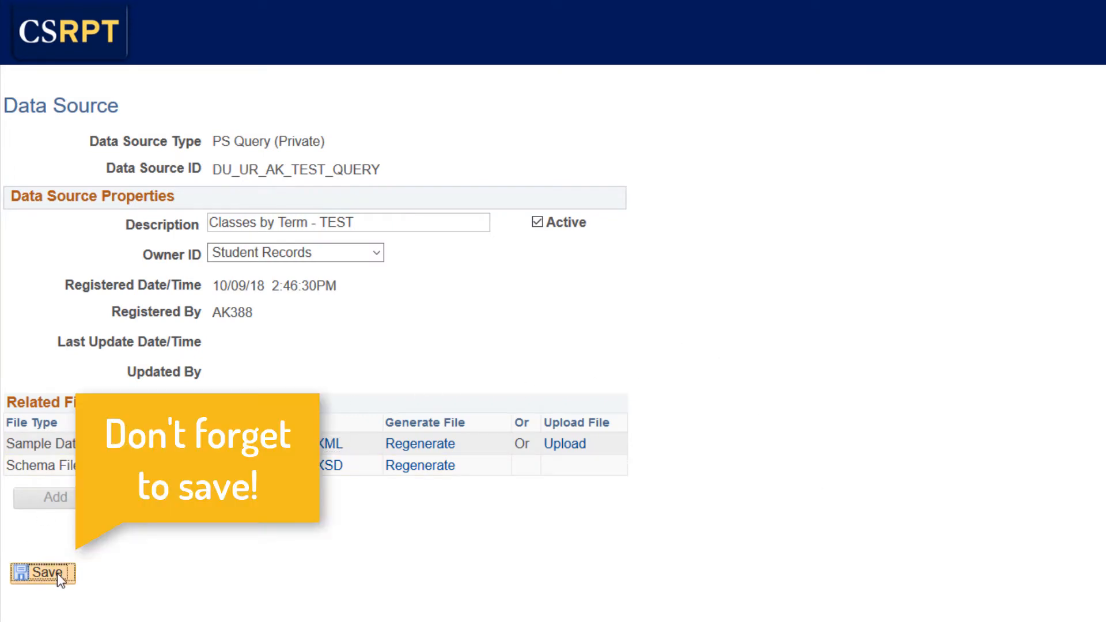